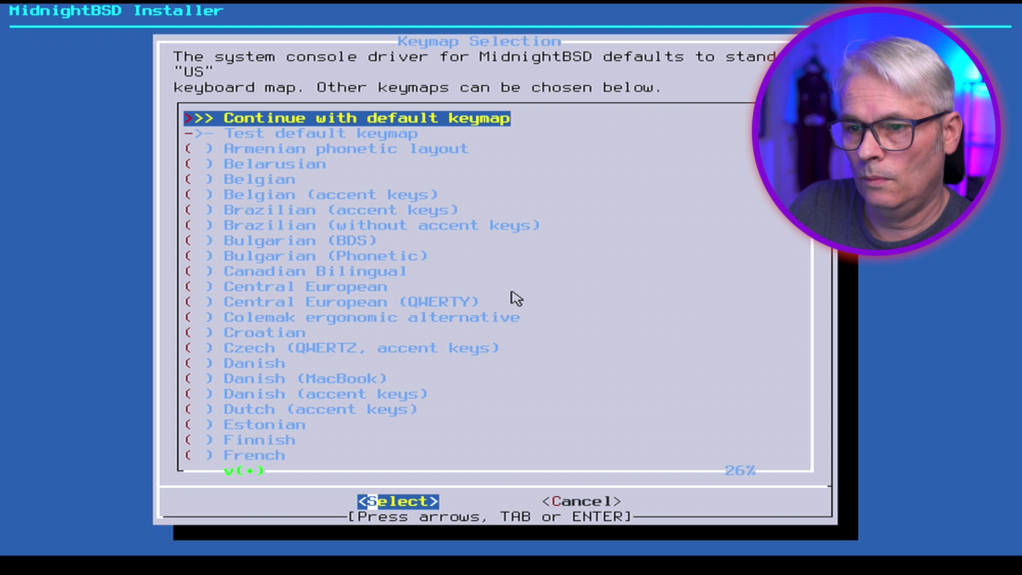
- Choose a keyboard layout and set the hostname to midnight
key(End)
key(Up)
key(Up)
key(Up)
key(Up)
key(Up)
key(Up)
key(Up)
key(Up)
key(Up)
key(Up)
key(Up)
key(Up)
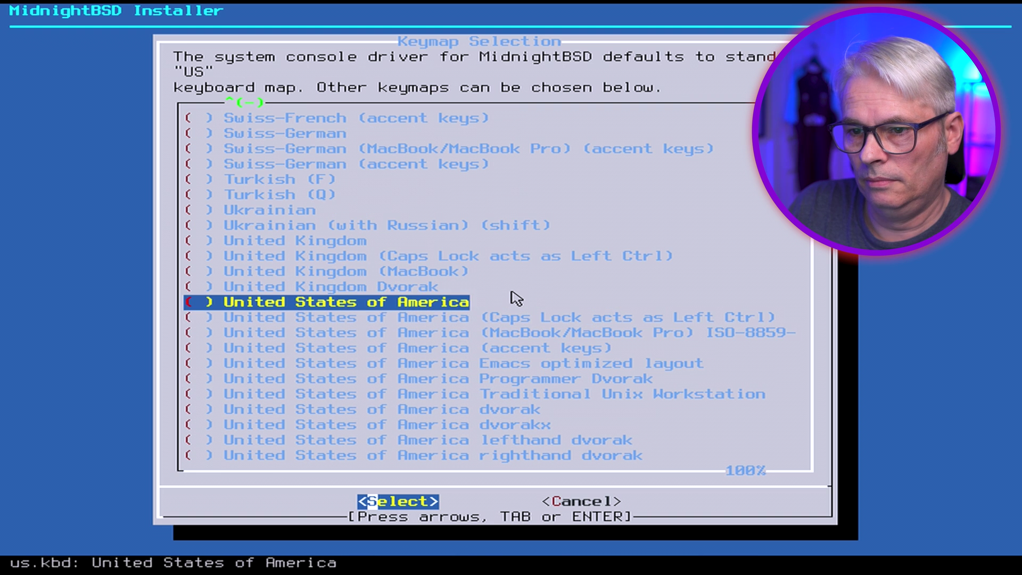
key(Return)
text(midnight)
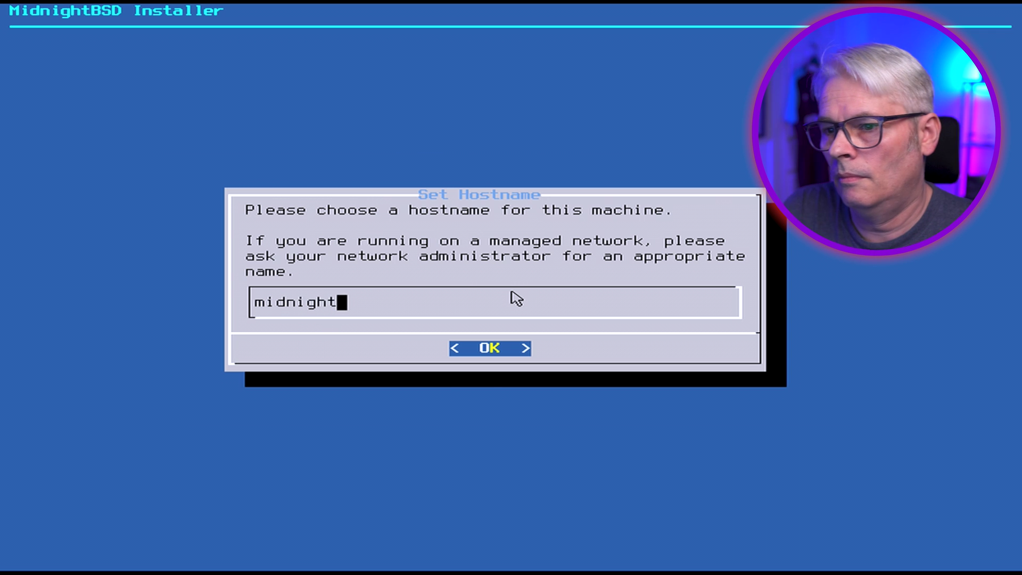
key(Return)
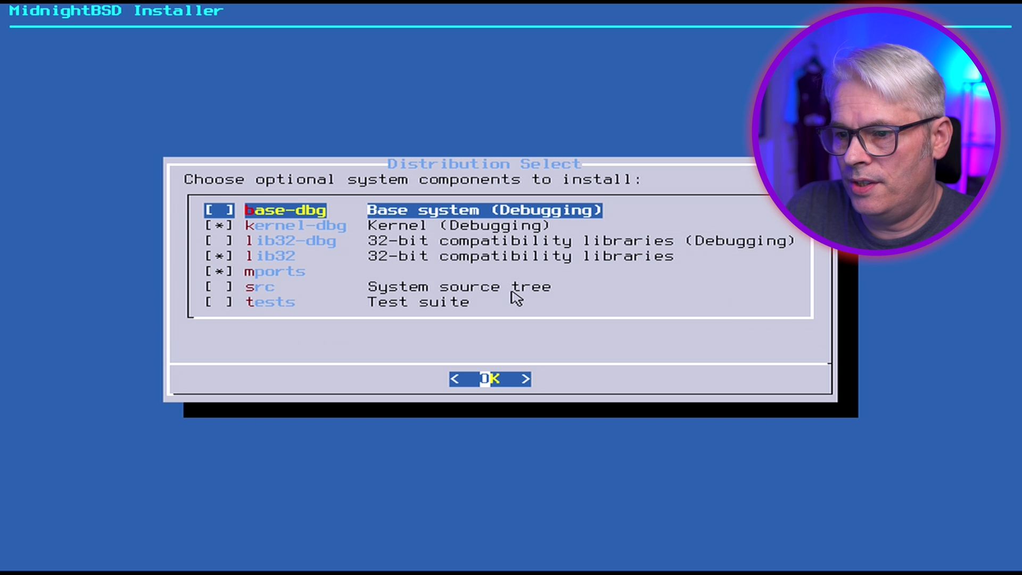
- Drop kernel-dbg so only the lib32 and mports components are installed
key(Down)
key(space)
key(Down)
key(Down)
key(Down)
key(Down)
key(Down)
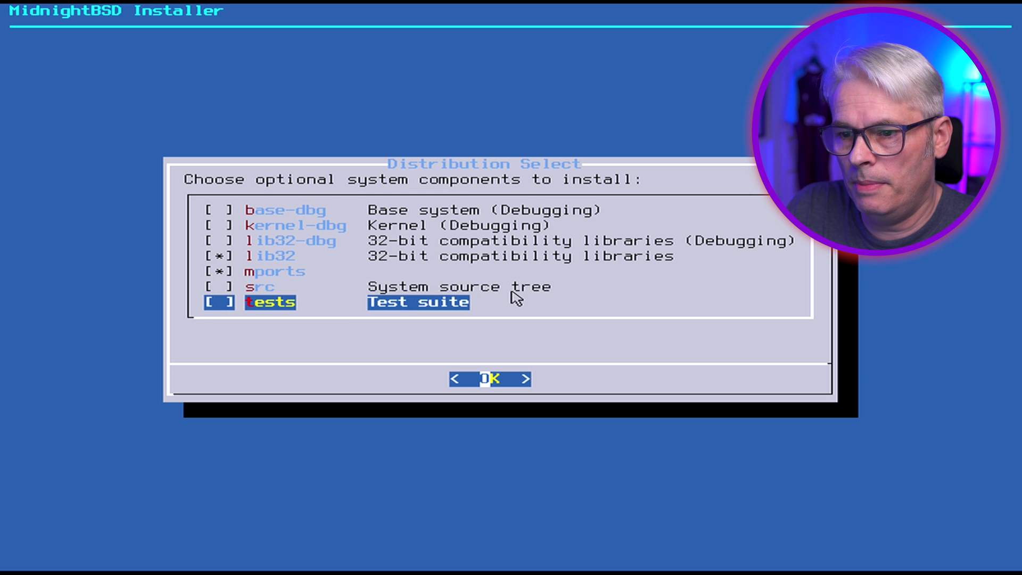
key(Return)
key(Return)
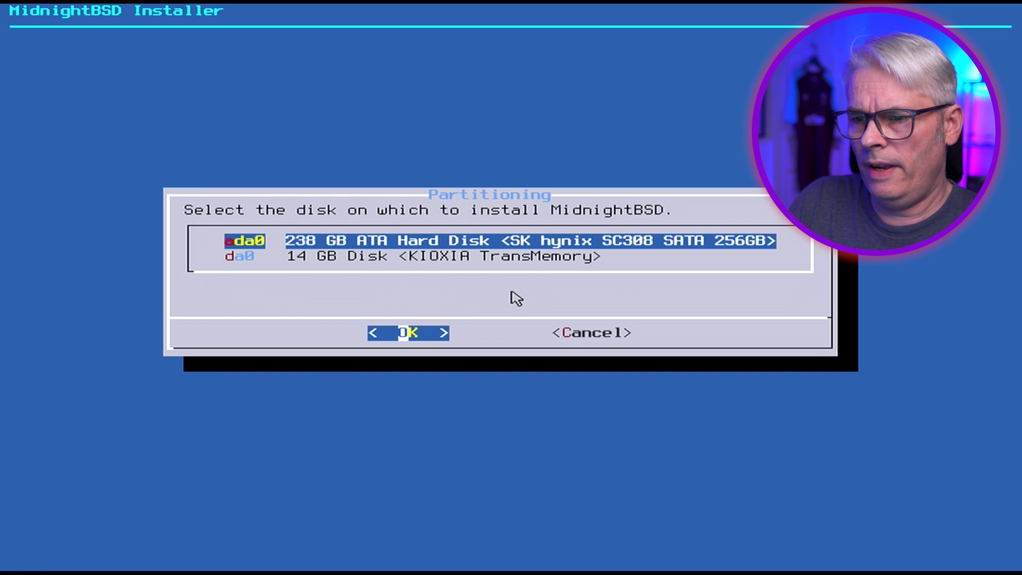
- Install onto ada0 with guided root-on-ZFS, a GPT (UEFI) scheme and a stripe pool
key(Escape)
key(Down)
key(Down)
key(Down)
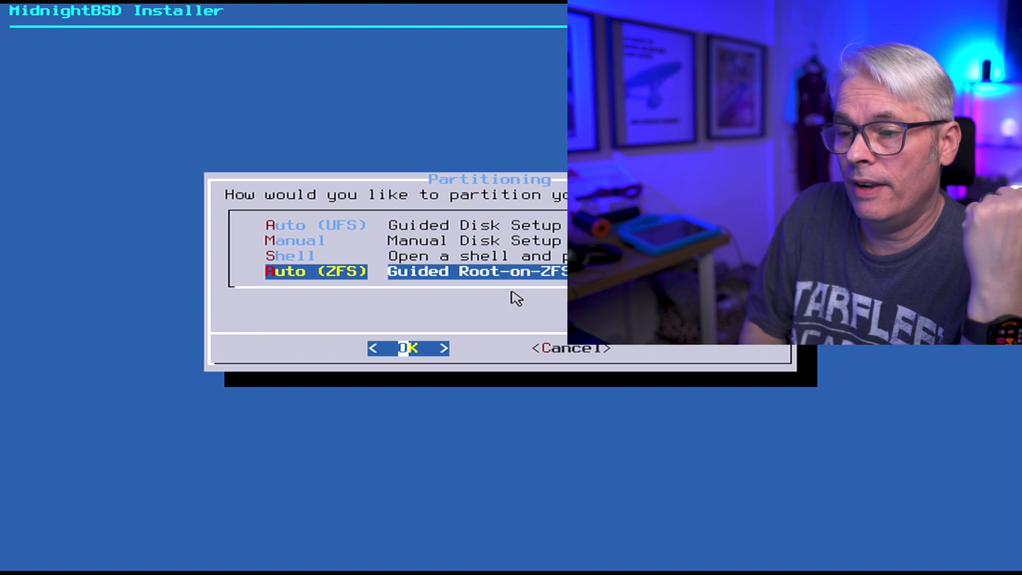
key(Return)
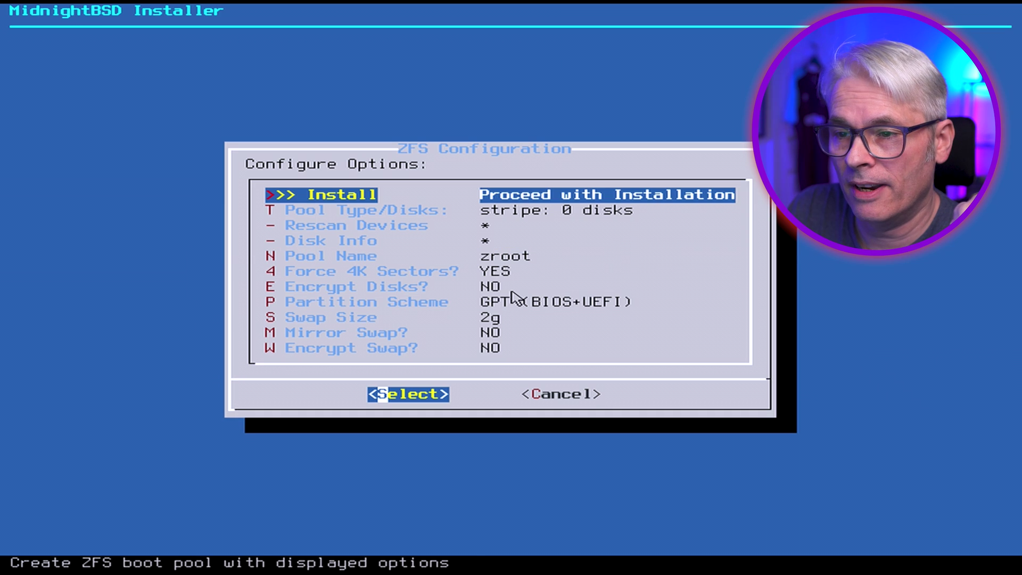
key(p)
key(p)
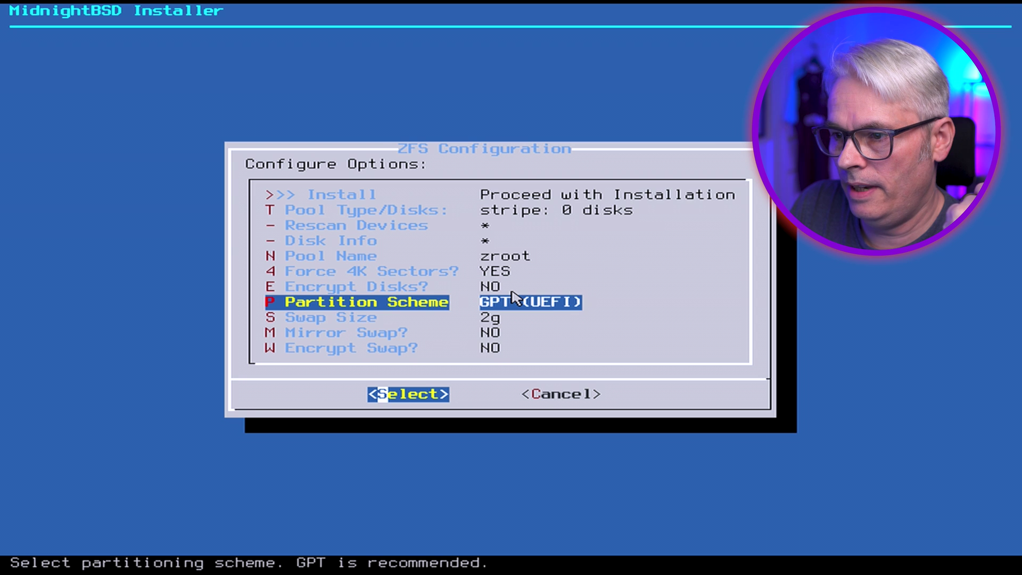
key(t)
key(Return)
key(Return)
key(space)
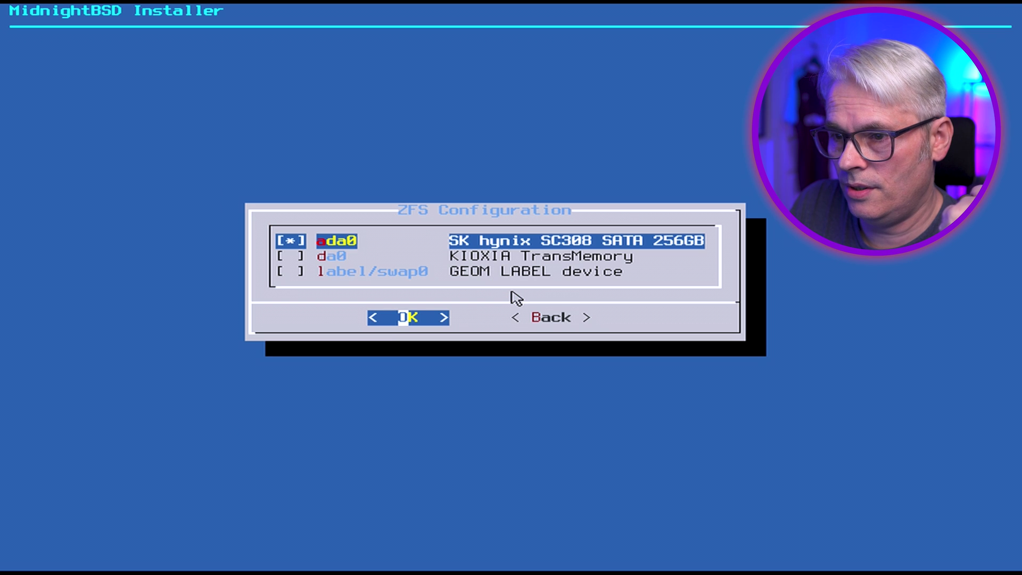
key(Return)
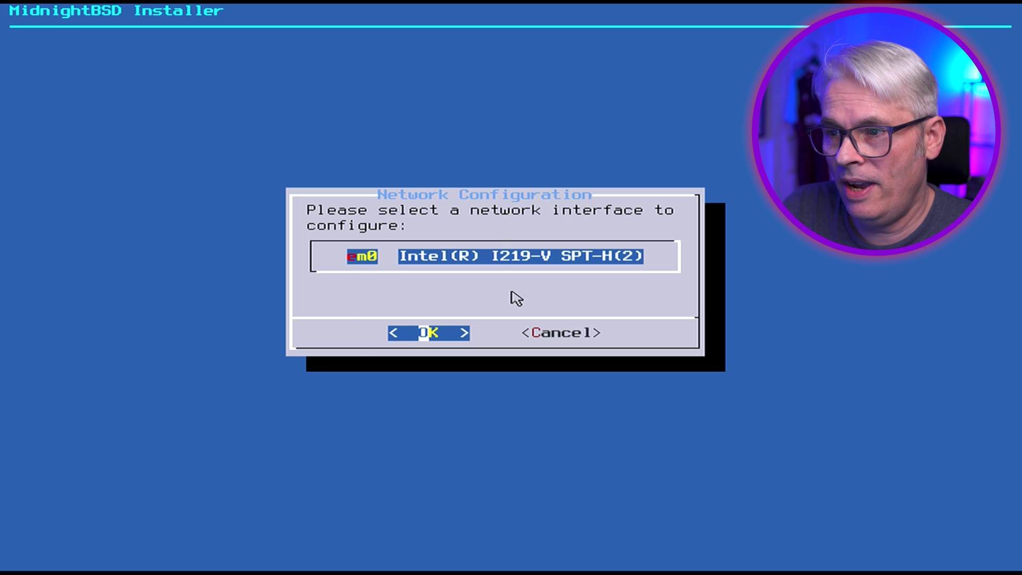
- Configure em0 with DHCP, IPv6 and SLAAC, accepting the resolver settings
key(Return)
key(Return)
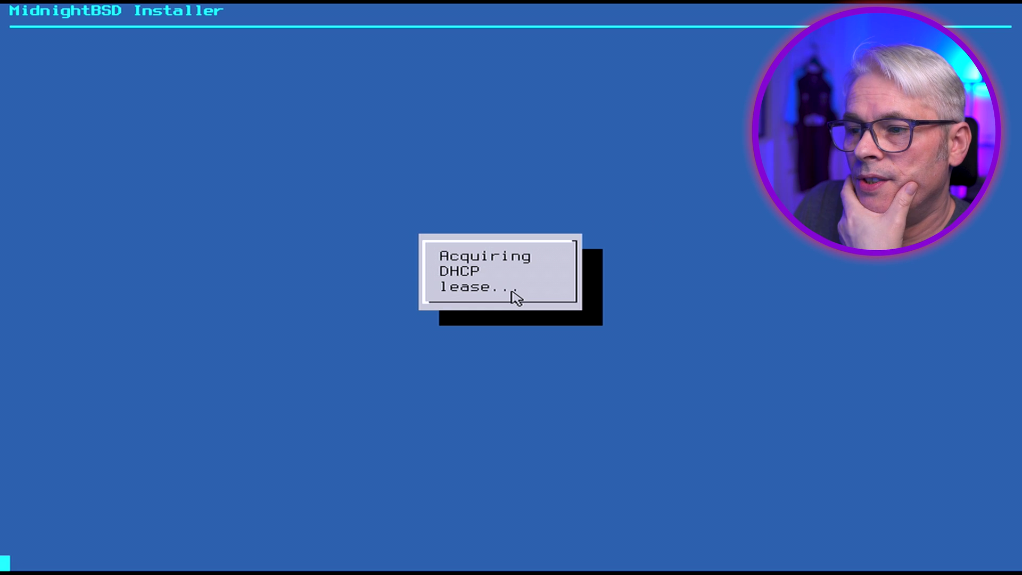
key(Return)
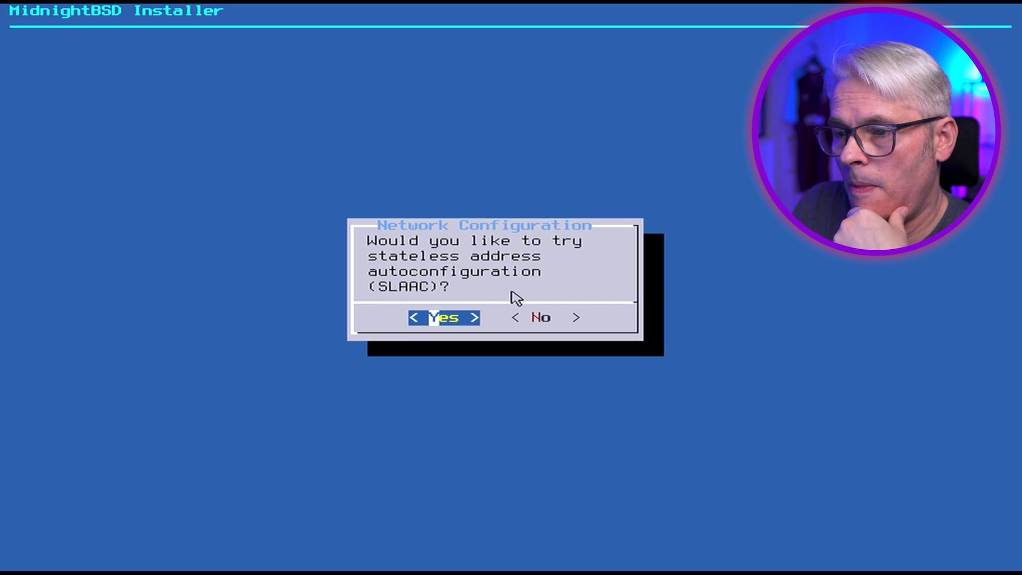
key(Return)
key(Return)
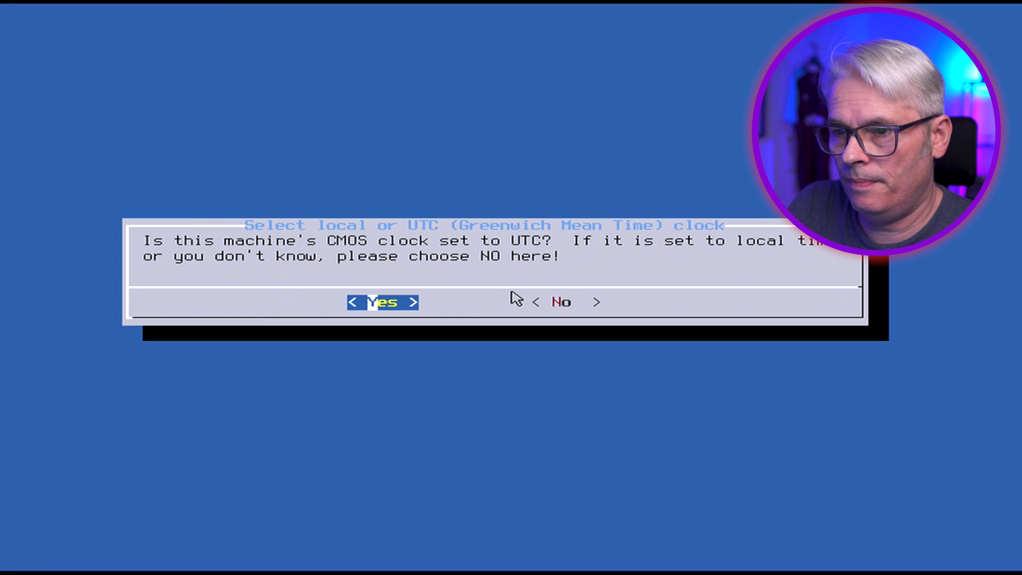
- Set the time zone to Europe, United Kingdom (BST) and skip changing the date
key(Return)
key(End)
key(Up)
key(Return)
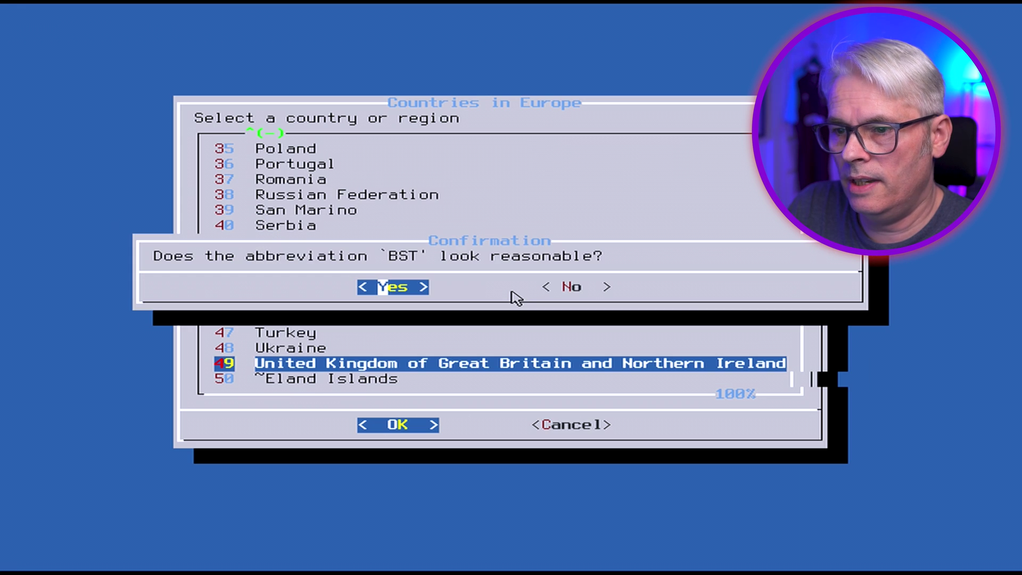
key(Return)
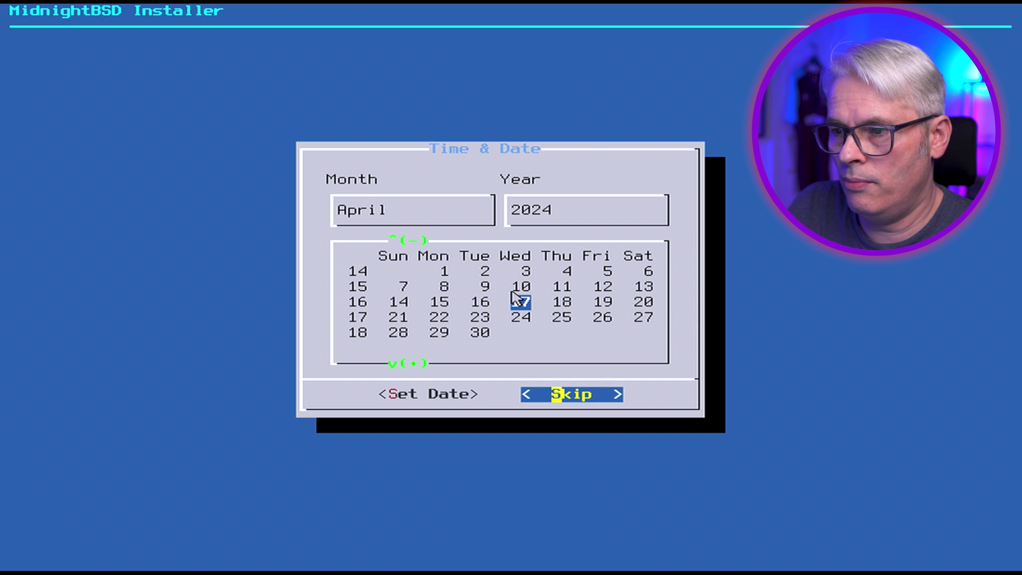
key(Return)
key(Left)
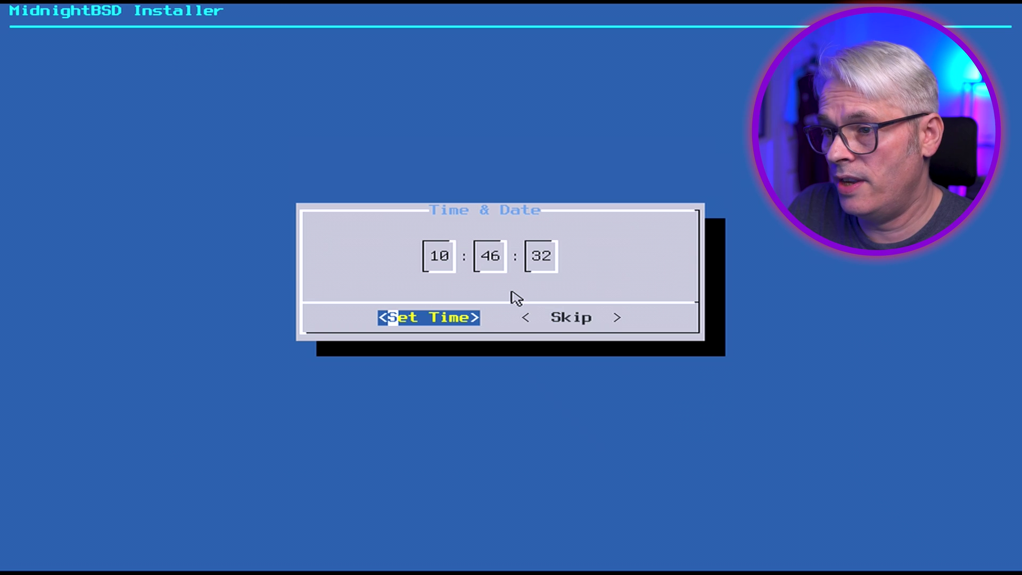
key(Return)
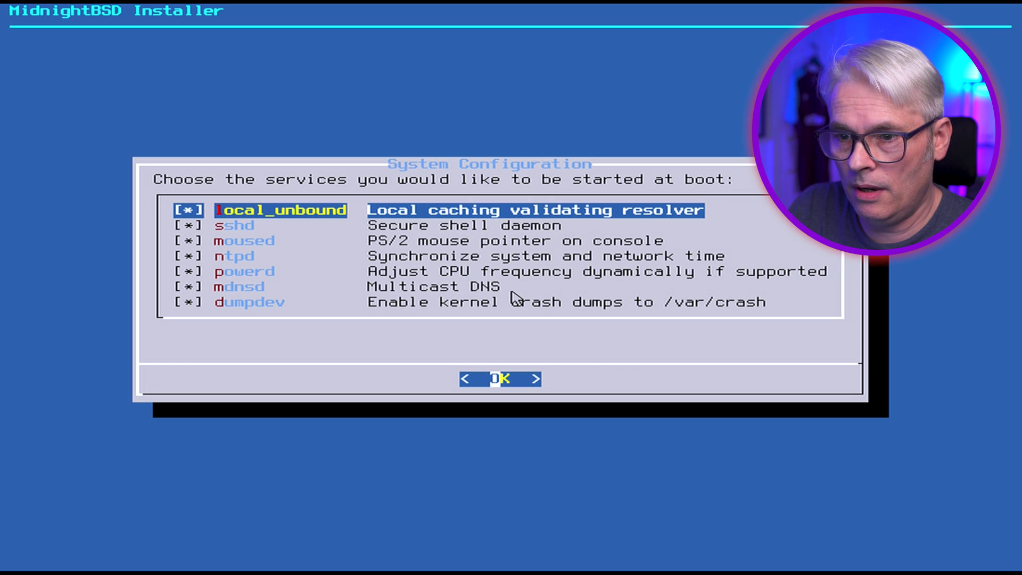
- Keep powerd and dumpdev from starting at boot
key(End)
key(Up)
key(Up)
key(space)
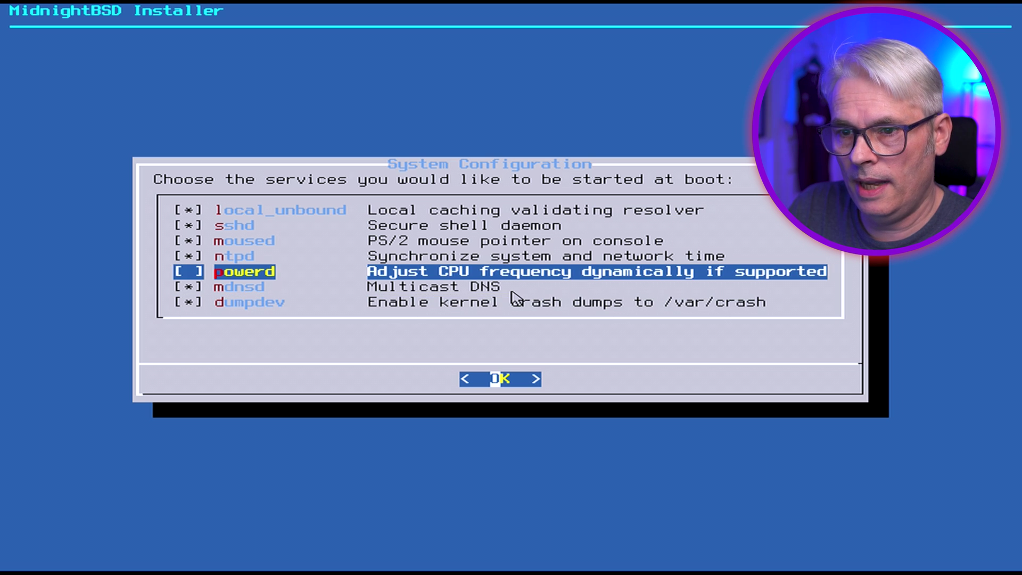
key(Down)
key(Down)
key(space)
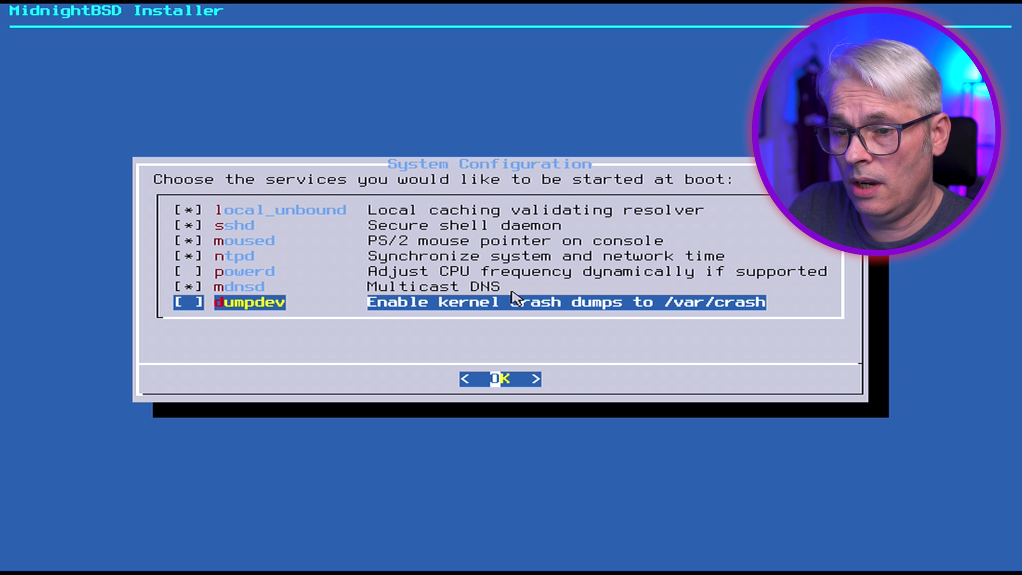
key(Return)
- Turn on Disable Sendmail and Clean /tmp hardening, then agree to add a user
key(End)
key(Up)
key(Up)
key(space)
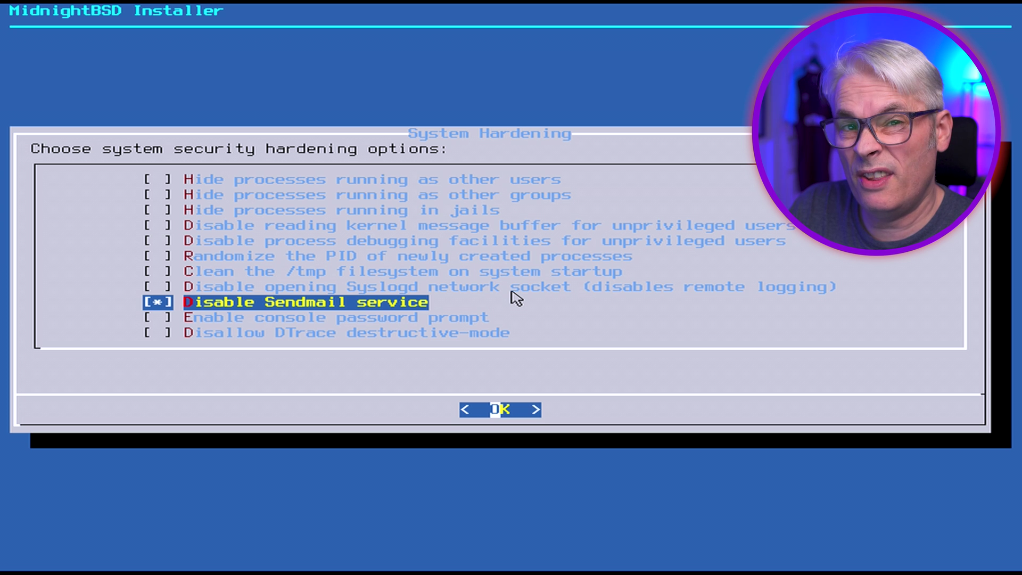
key(Up)
key(Up)
key(Up)
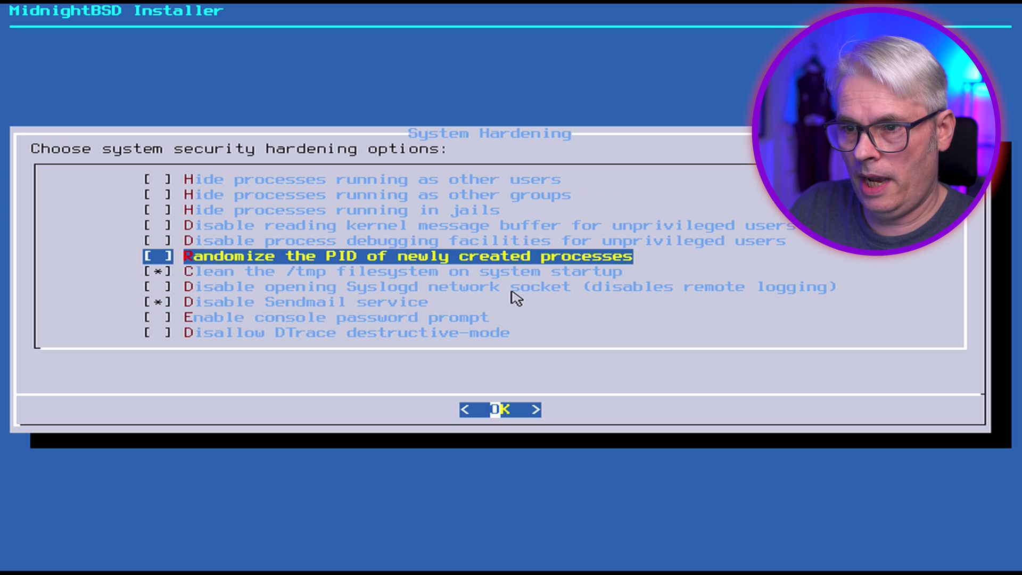
key(Up)
key(Up)
key(Up)
key(Return)
key(Return)
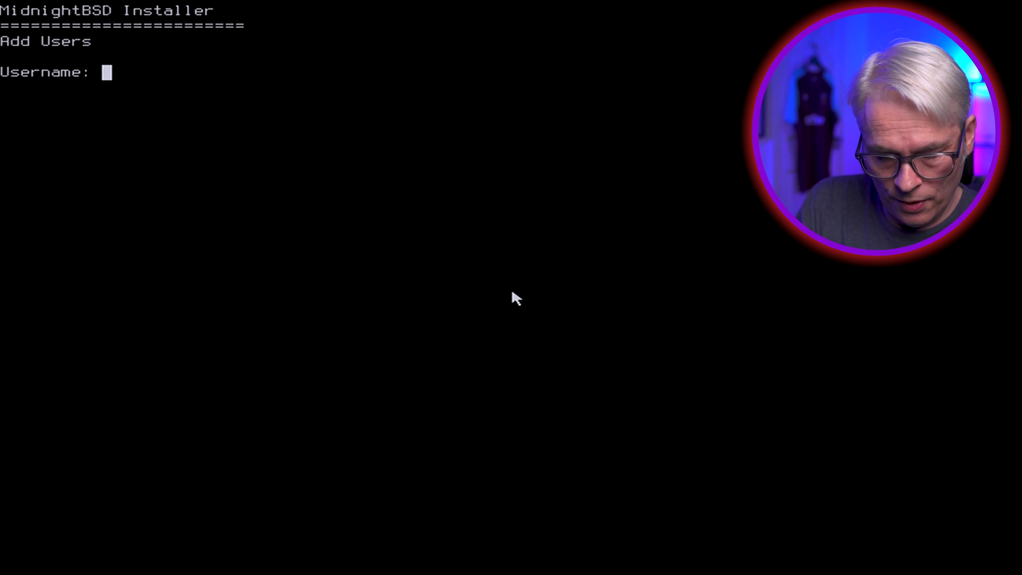
- Enter the new user's username and full name, adding the wheel group
text(gary)
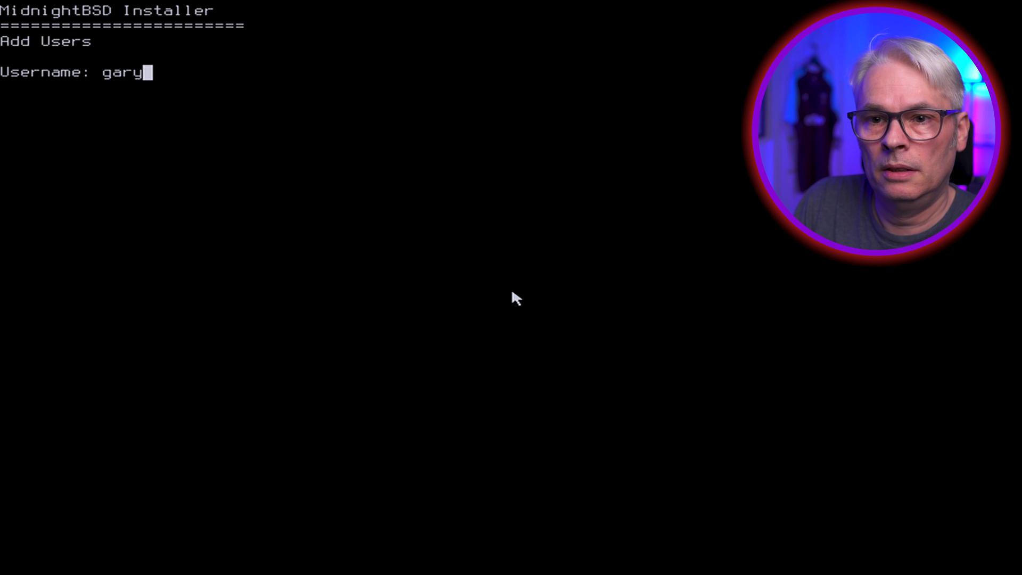
key(Return)
text(Gary)
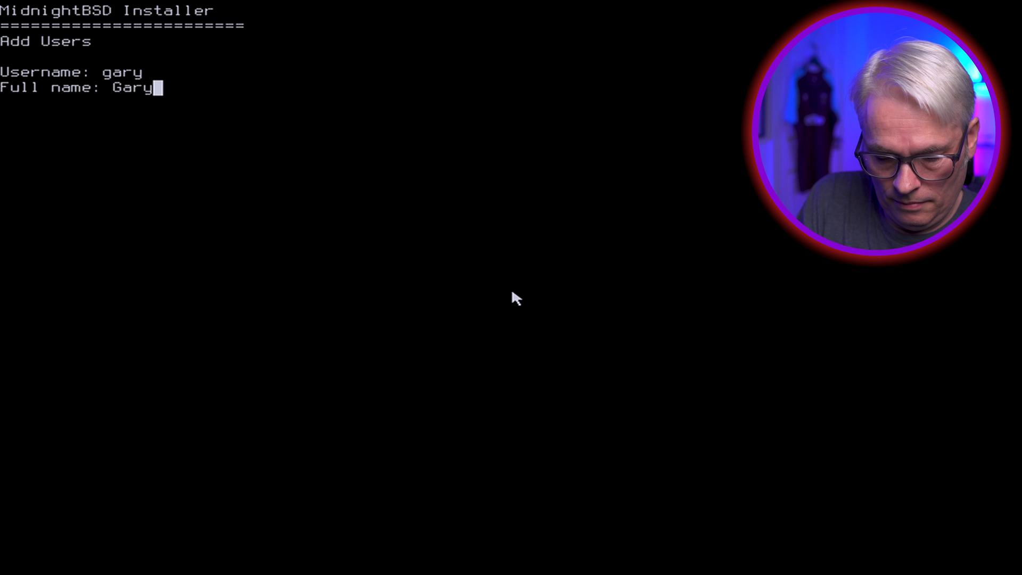
text(H Tech)
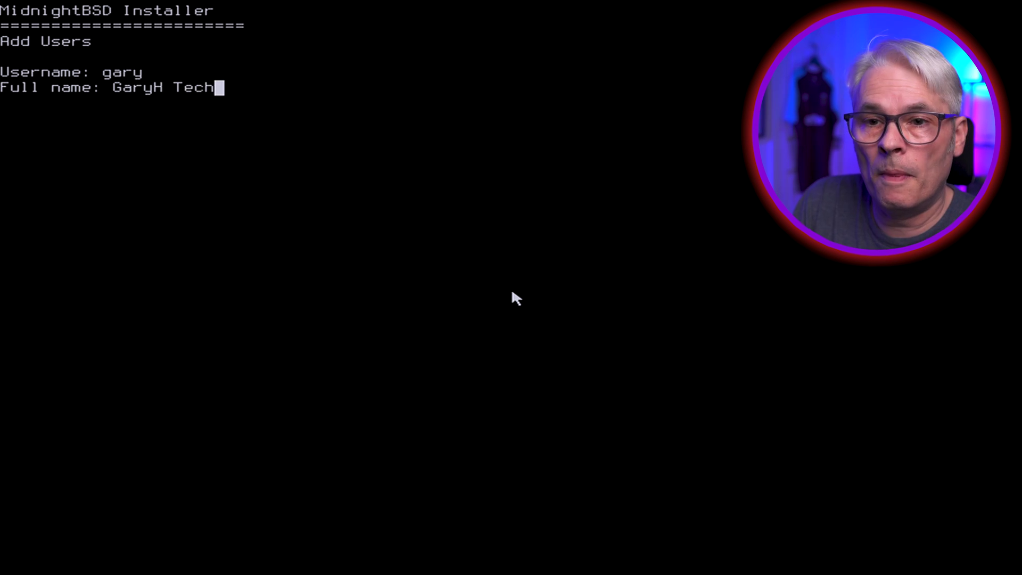
key(Return)
key(Return)
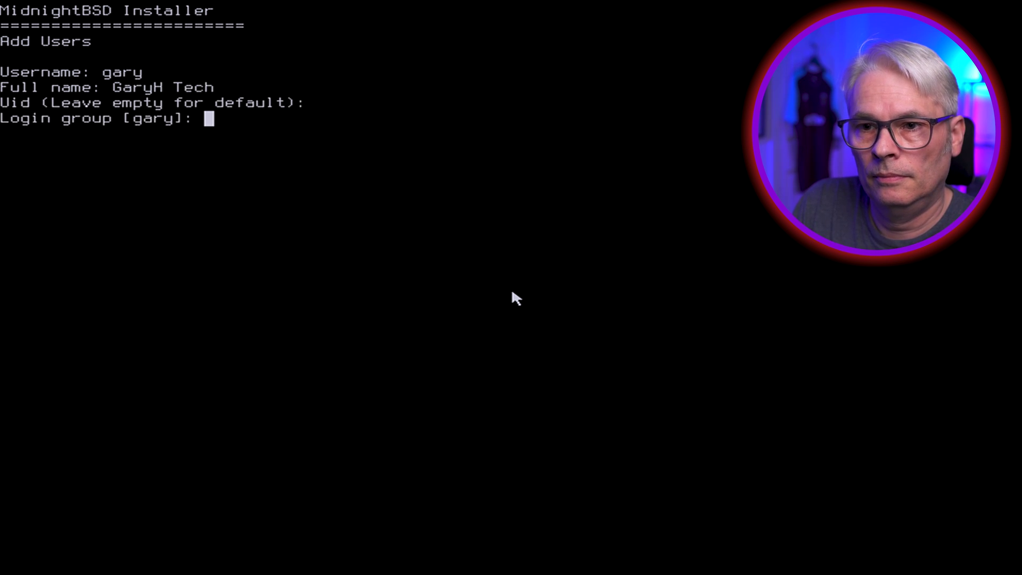
text(wheel)
key(Return)
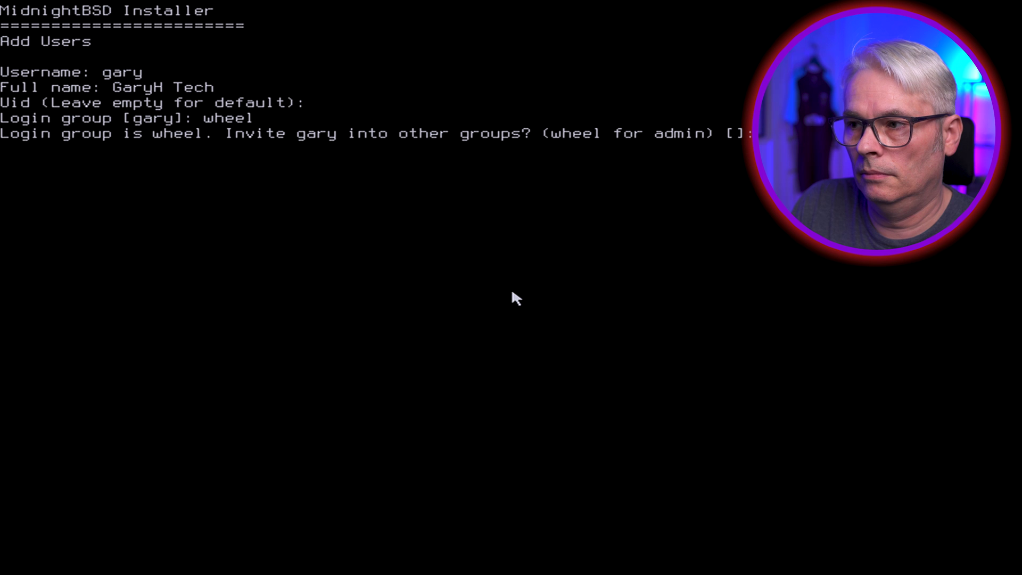
key(Return)
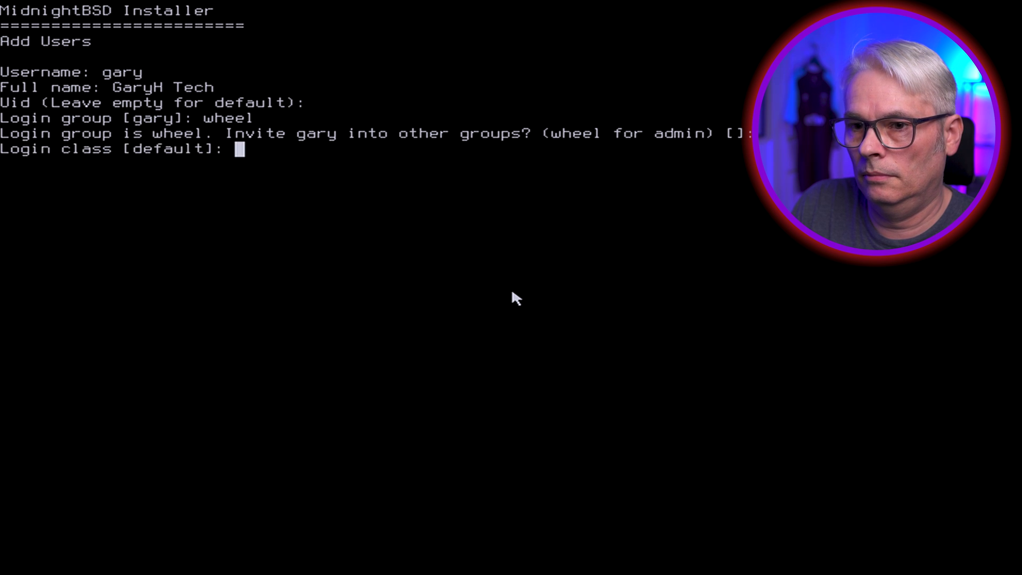
key(Return)
- Set the shell to csh, keep default home and password options, and enter the password twice
text(csh)
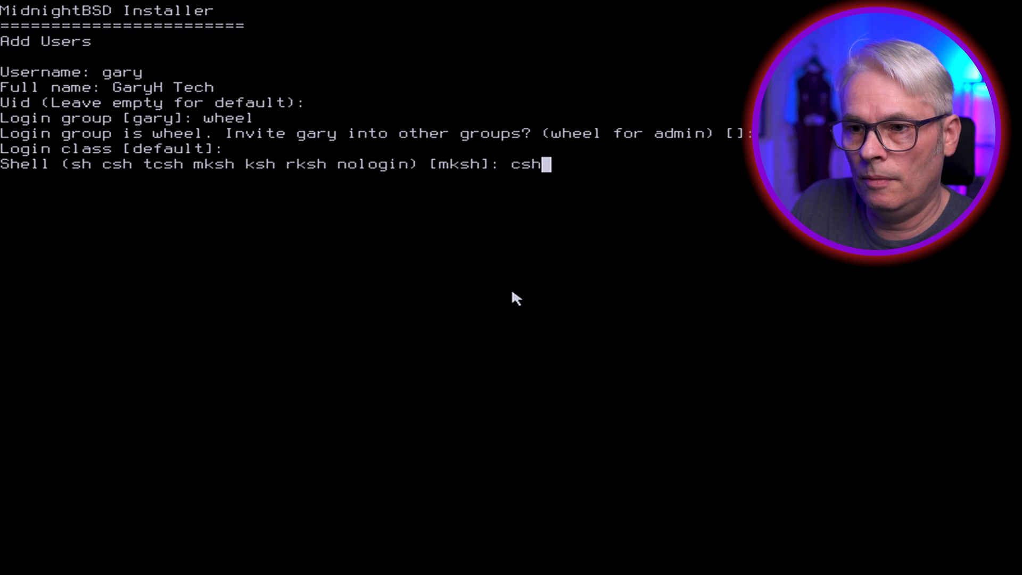
key(Return)
key(Return)
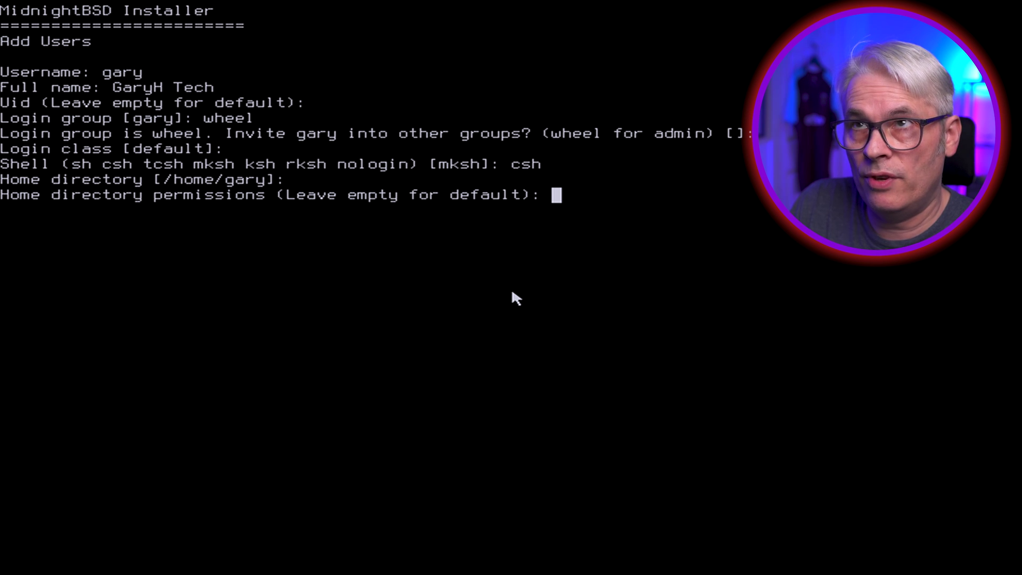
key(Return)
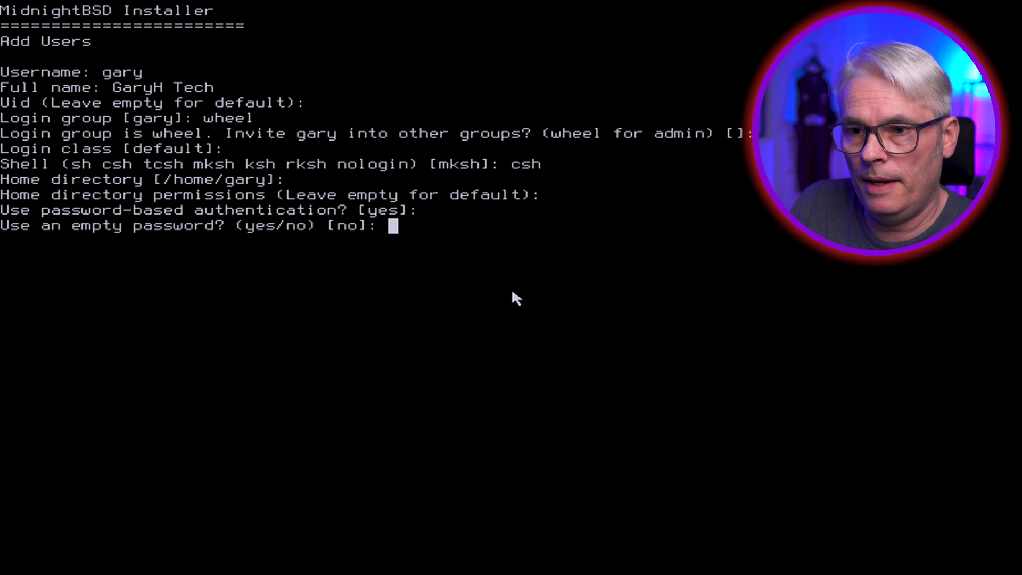
key(Return)
key(Return)
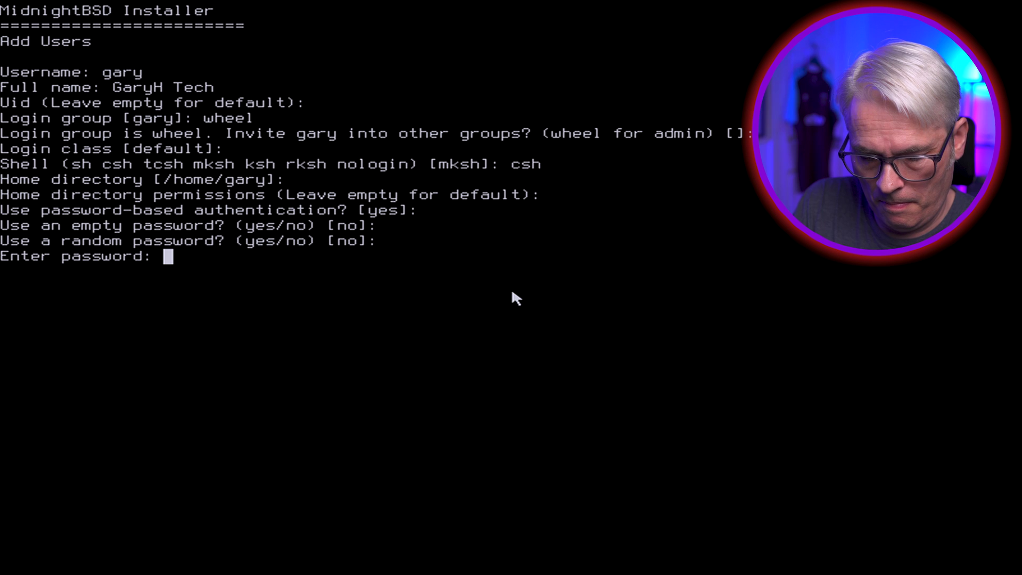
key(Return)
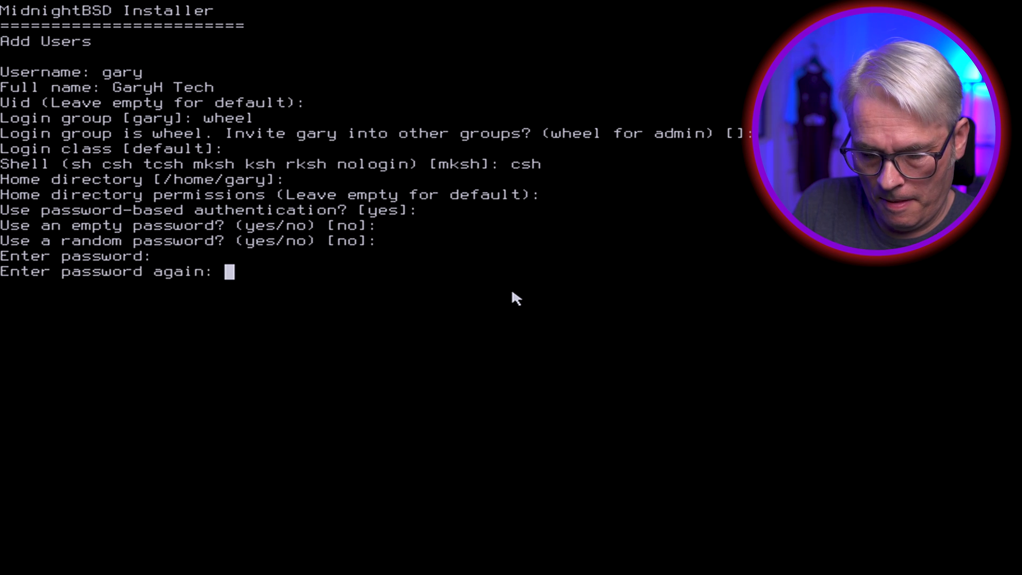
key(Return)
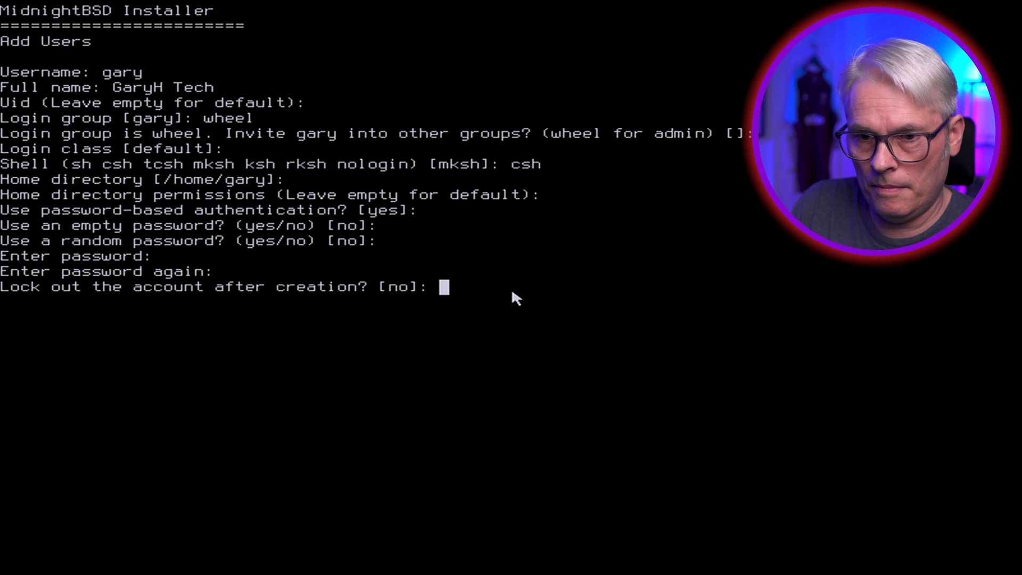
- Confirm the account details and decline adding another user
key(Return)
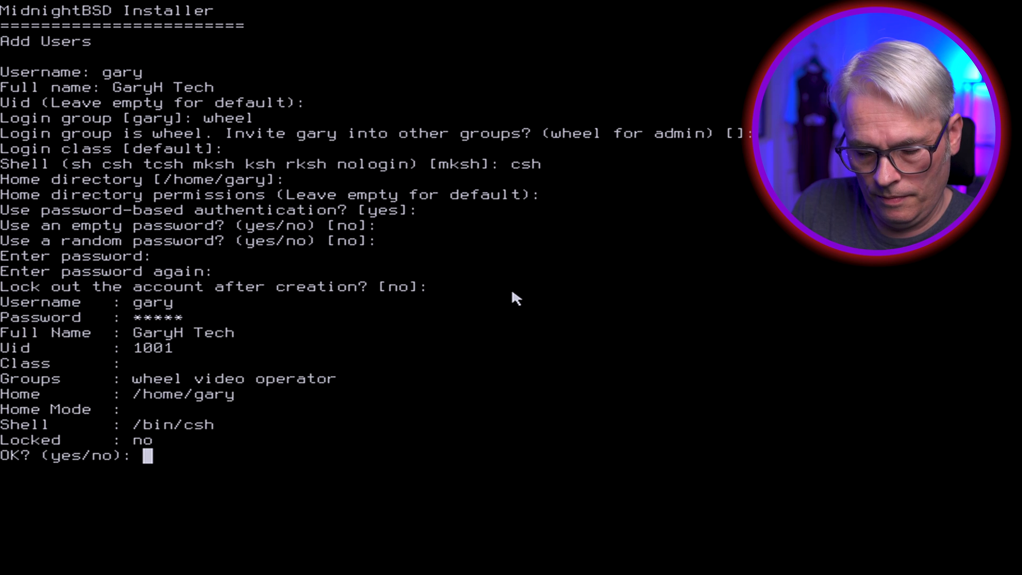
text(yes)
key(Return)
text(no)
key(Return)
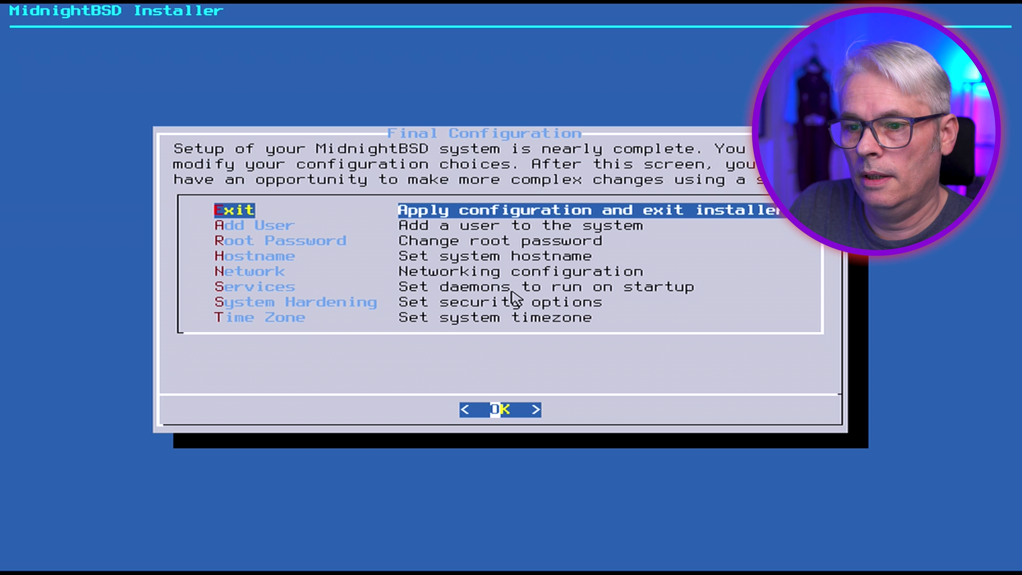
key(Return)
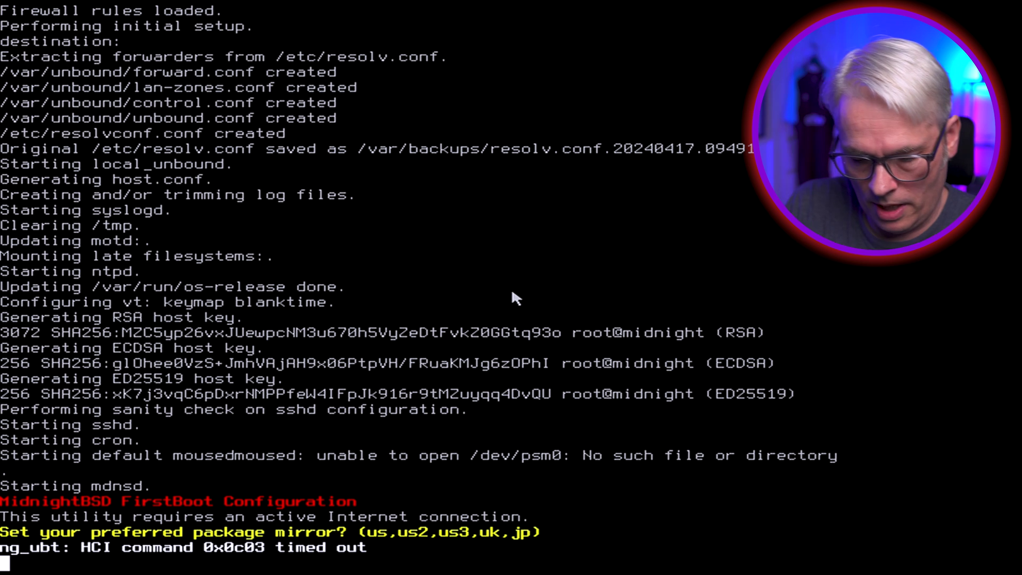
- Choose the uk package mirror and enable monthly bsdstats reporting
text(uk)
key(Return)
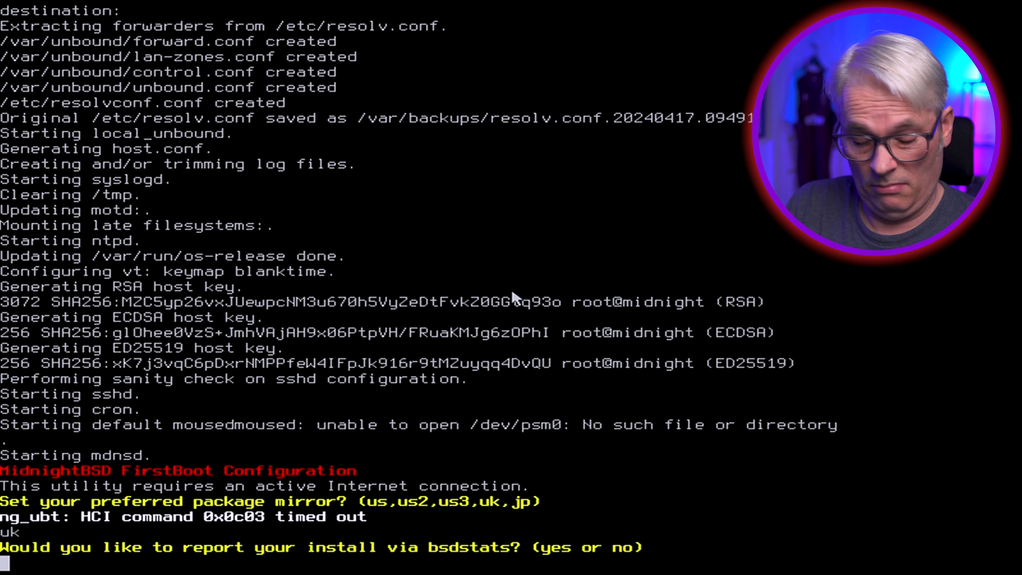
text(yes)
key(Return)
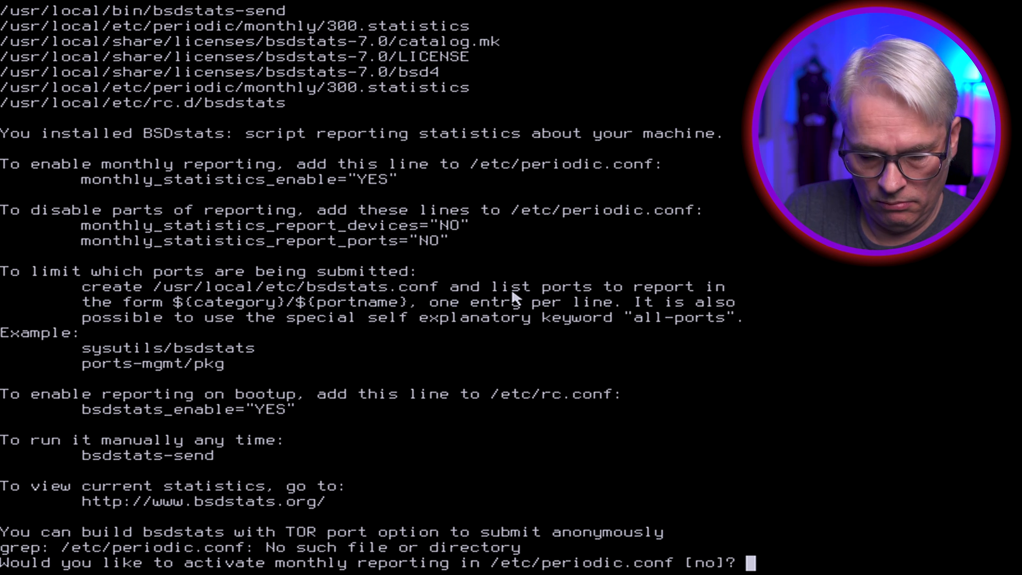
text(yes)
key(Return)
- Include hardware and ports lists in bsdstats, run it now, and enable it on reboot
text(yes)
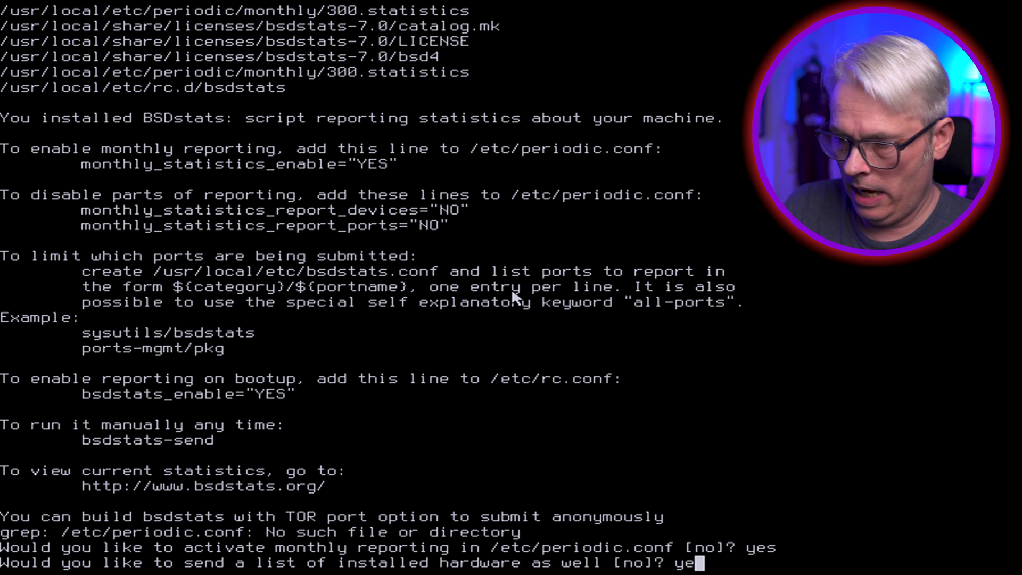
key(Return)
text(yes)
key(Return)
text(yes)
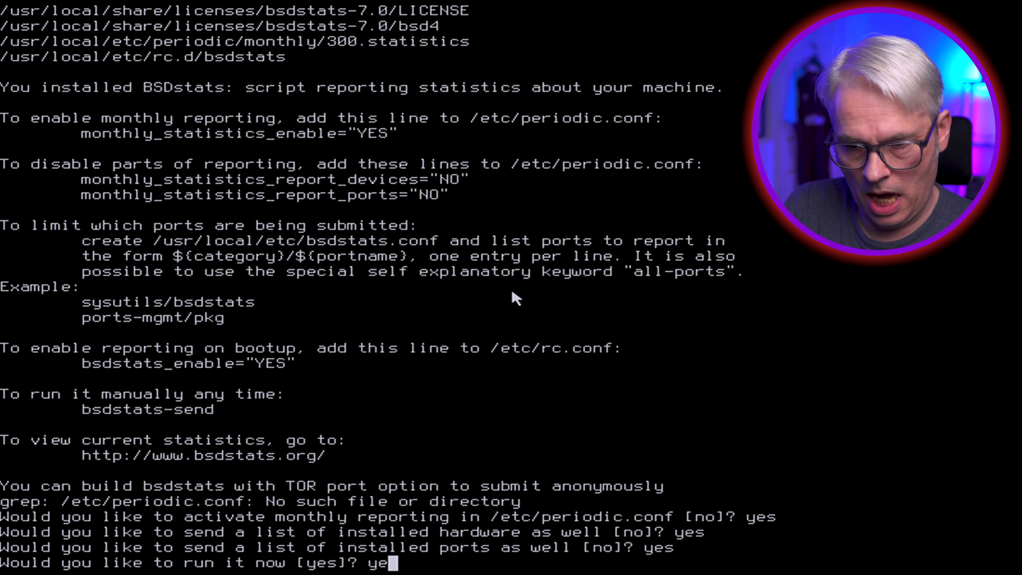
key(Return)
text(yes)
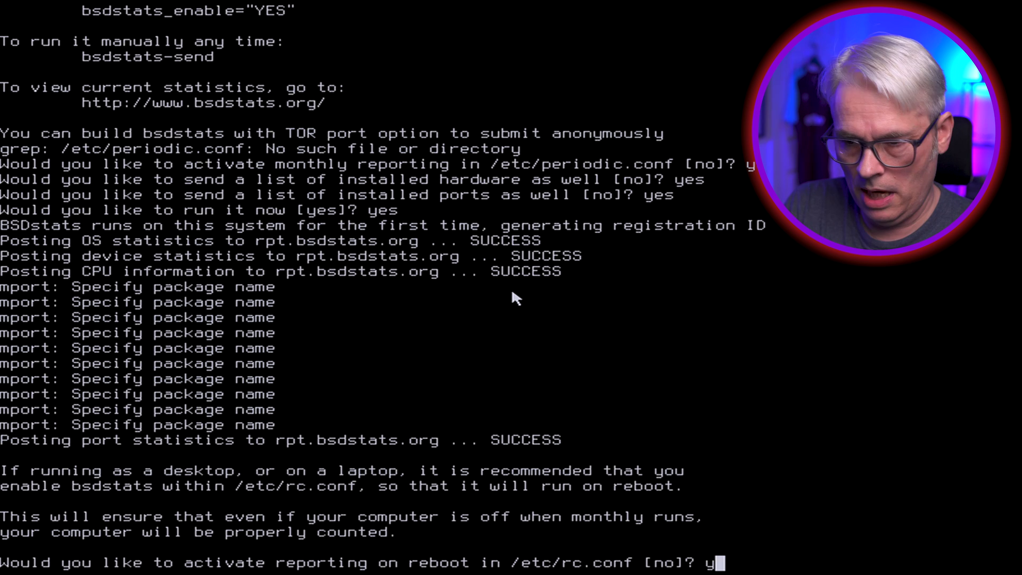
key(Return)
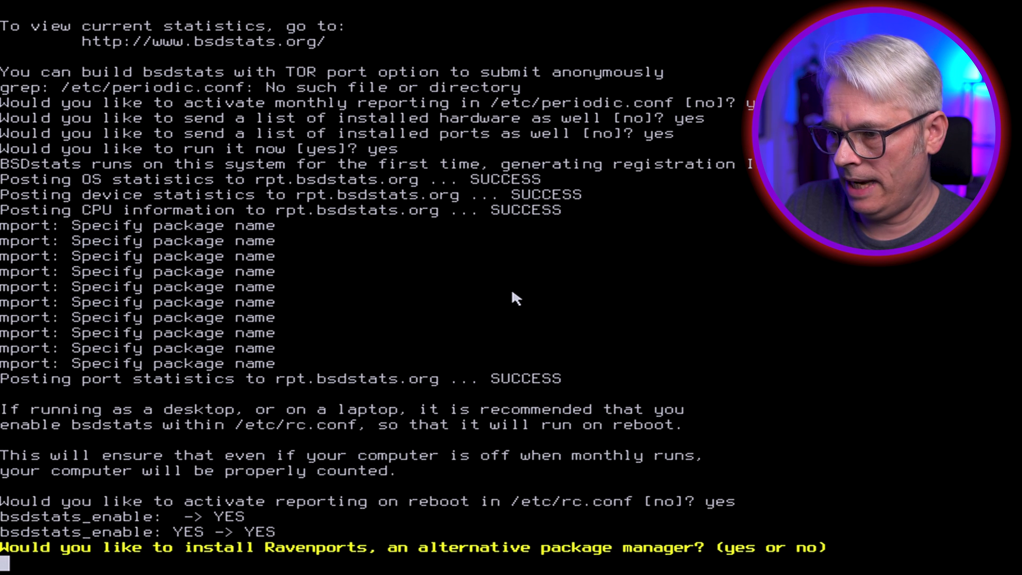
- Install Ravenports and the graphical environment with drm kmod and the intel GPU module
text(yes)
key(Return)
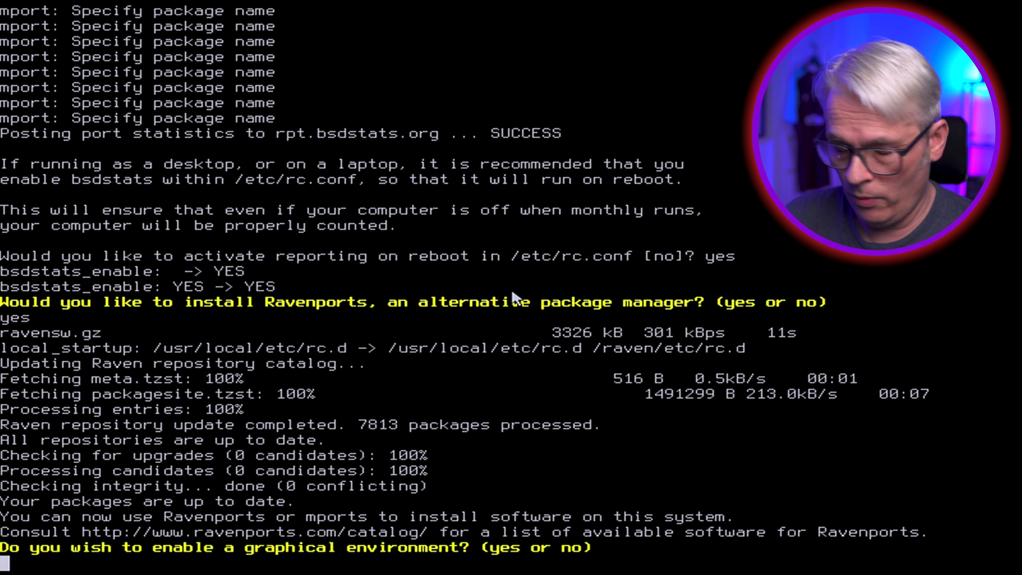
text(yes)
key(Return)
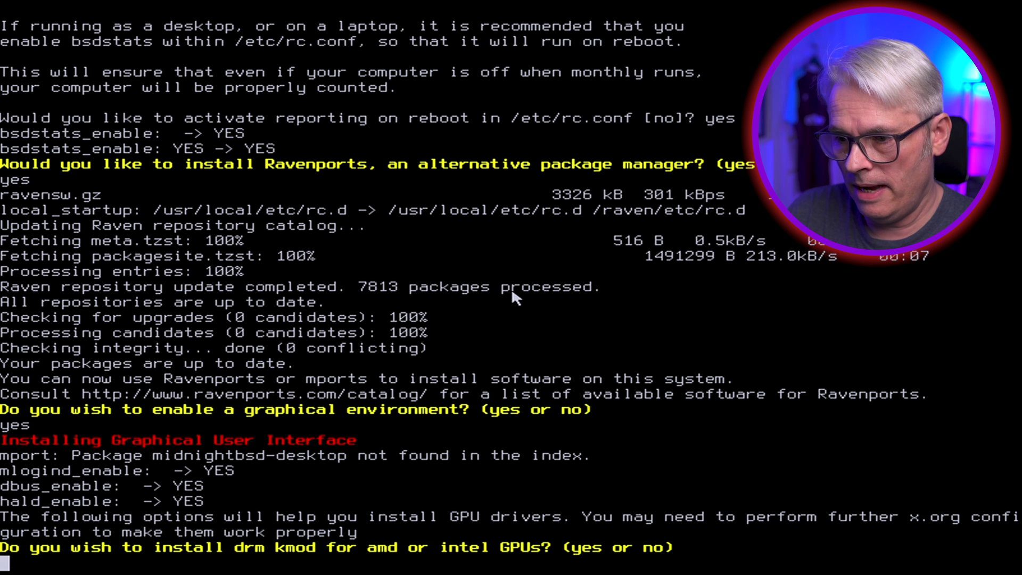
text(yes)
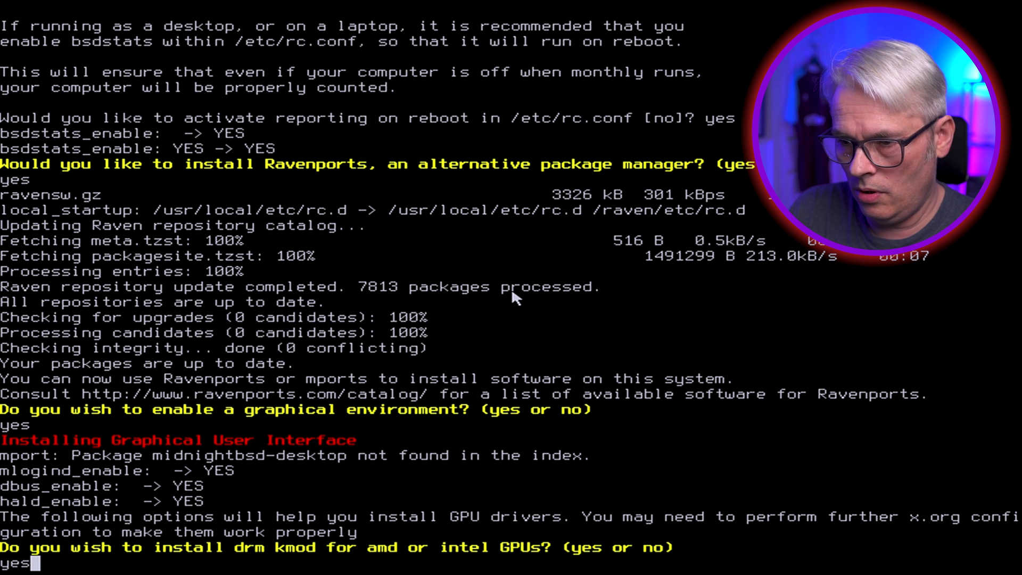
key(Return)
text(intel)
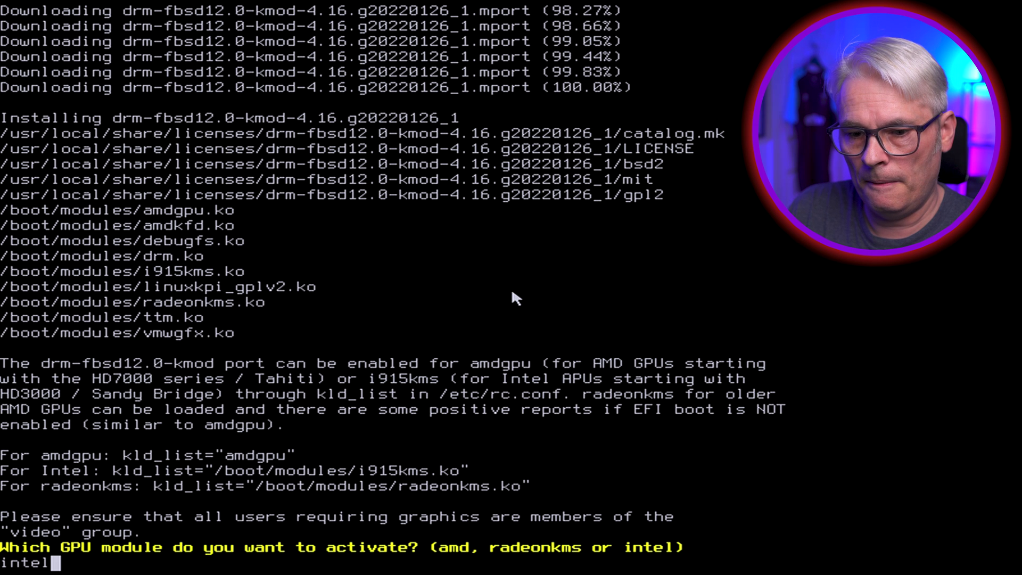
key(Return)
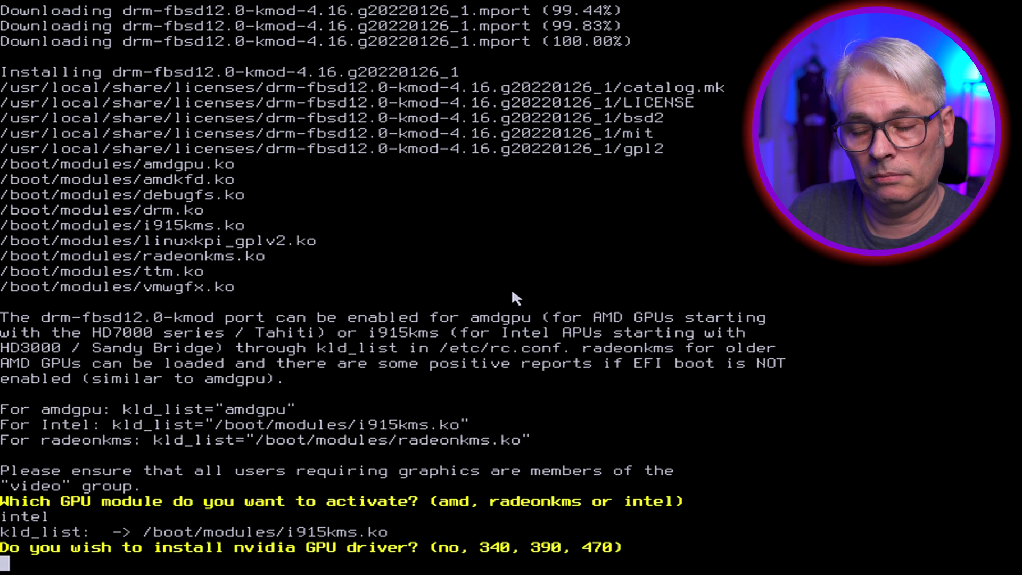
- Choose the NVIDIA 470 driver for installation
text(no)
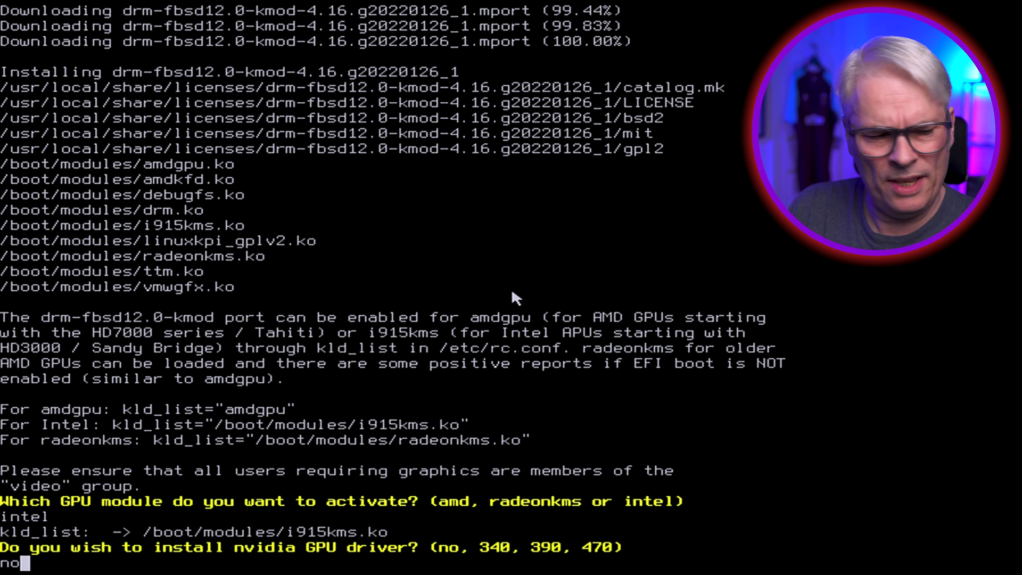
key(BackSpace)
key(BackSpace)
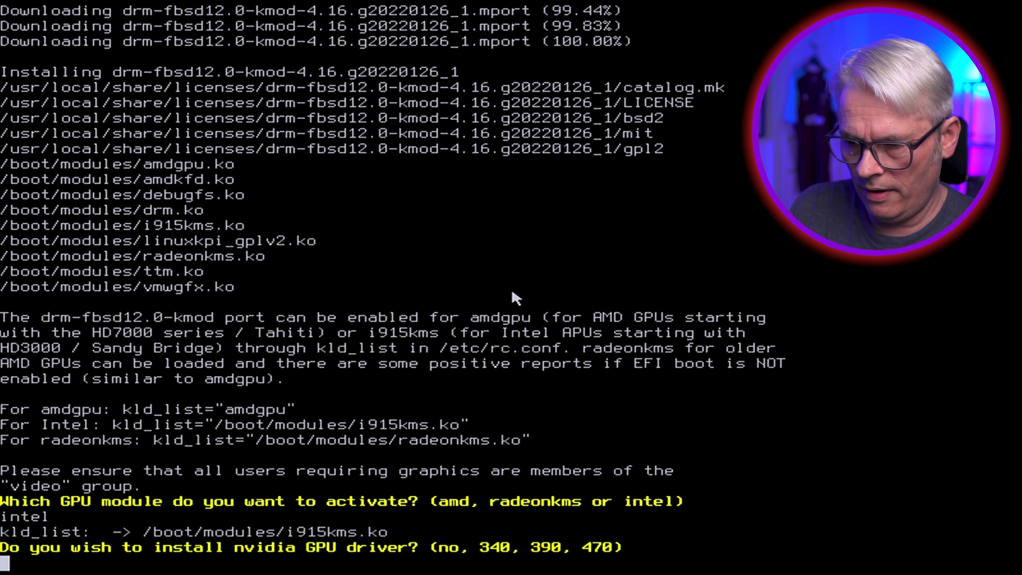
text(670)
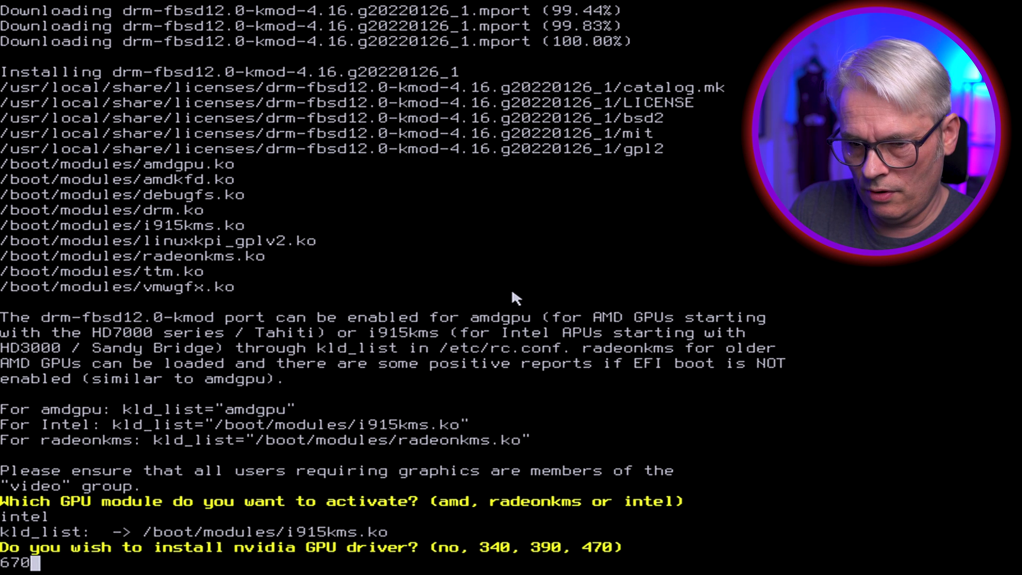
key(BackSpace)
key(BackSpace)
key(BackSpace)
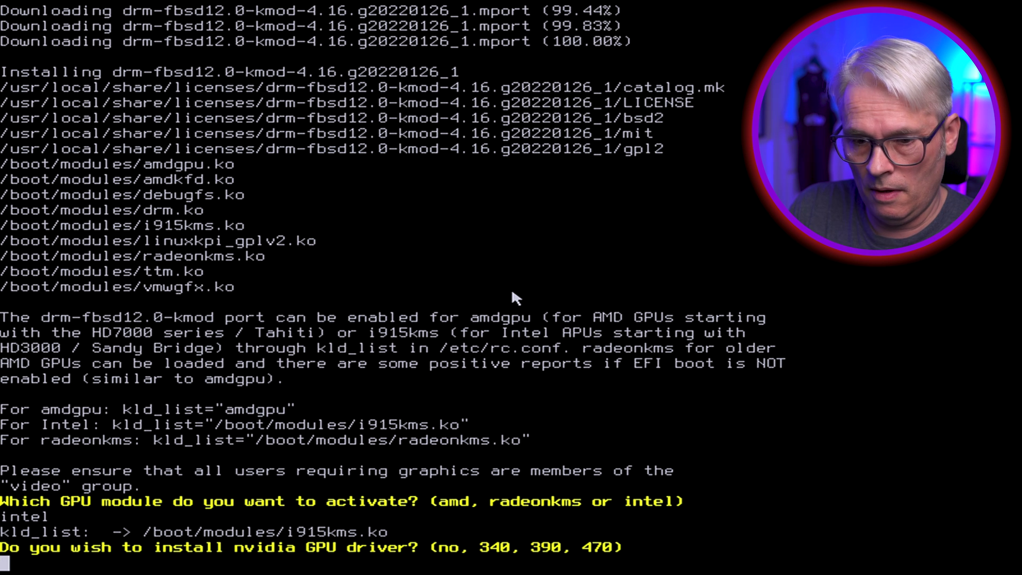
text(470)
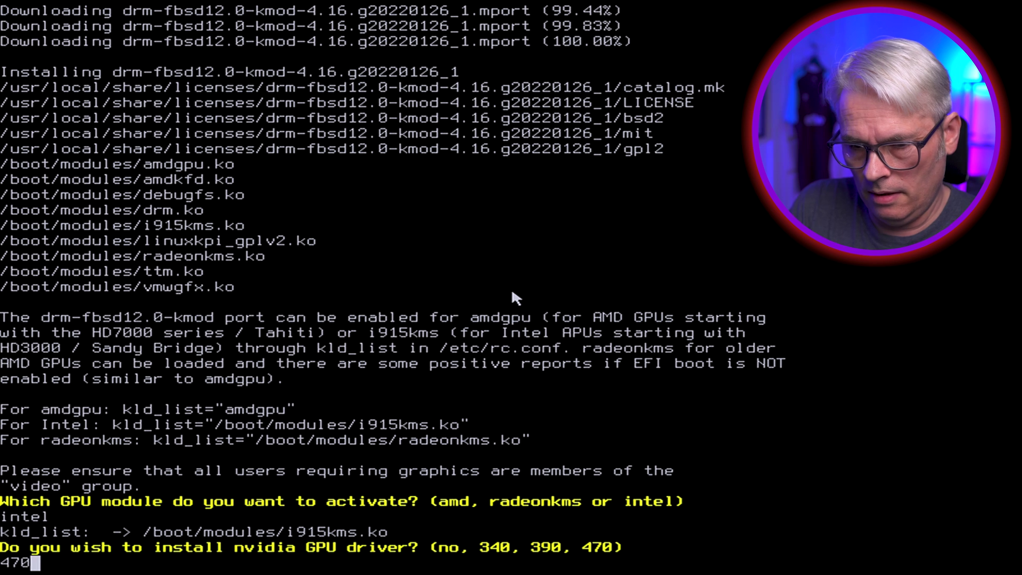
key(Return)
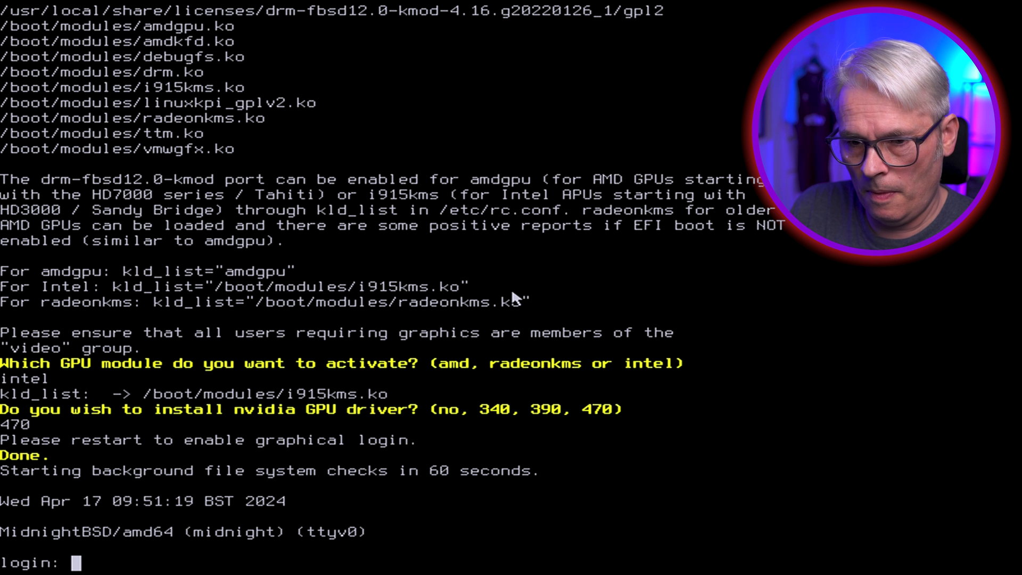
- Log in as root and run reboot
text(root)
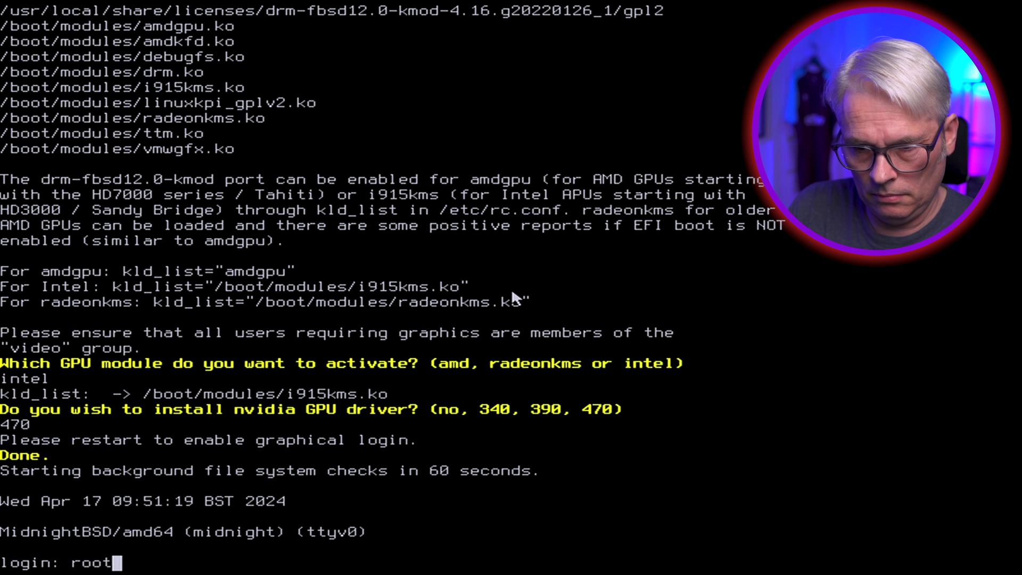
key(Return)
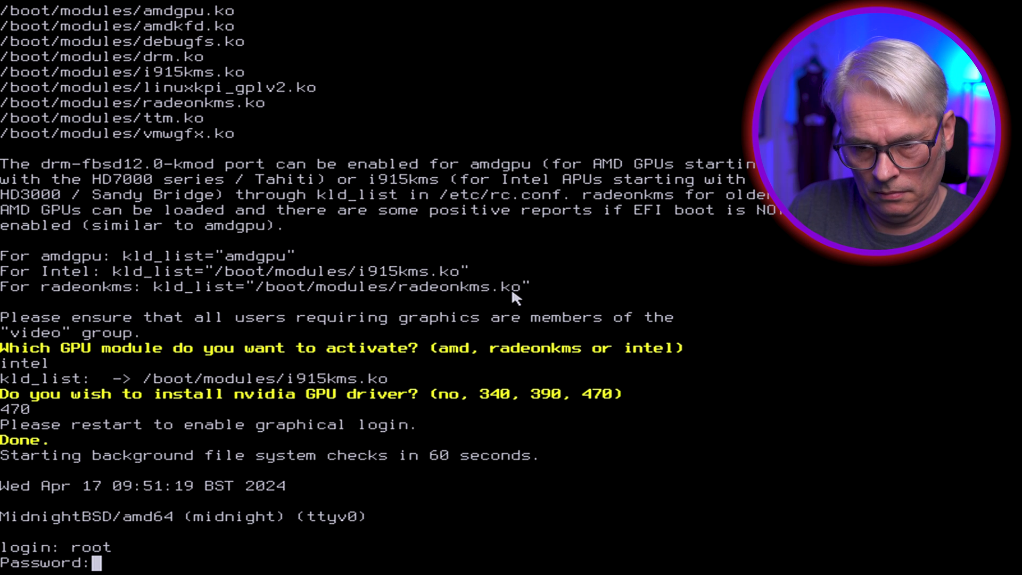
key(Return)
text(reboot)
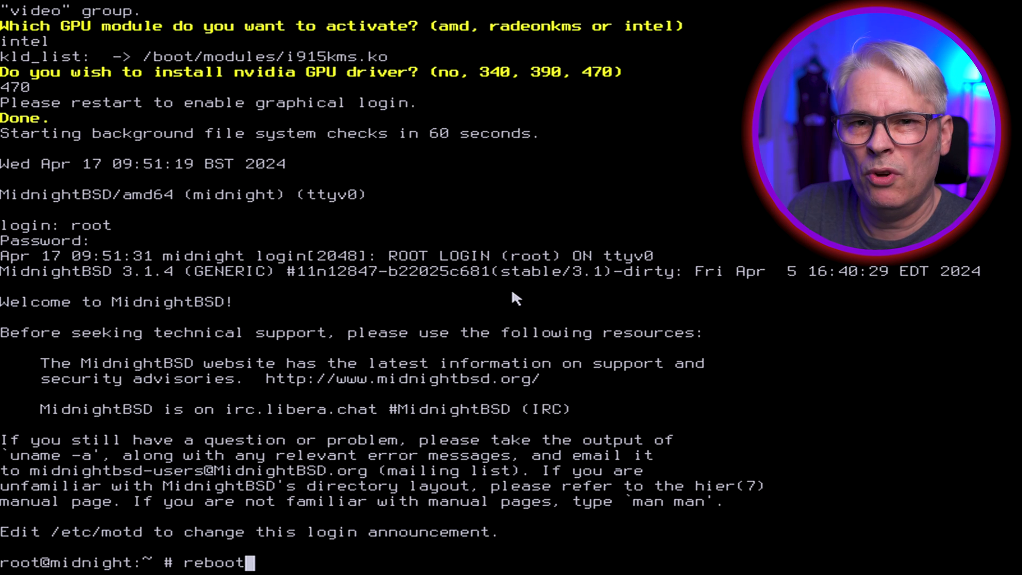
key(Return)
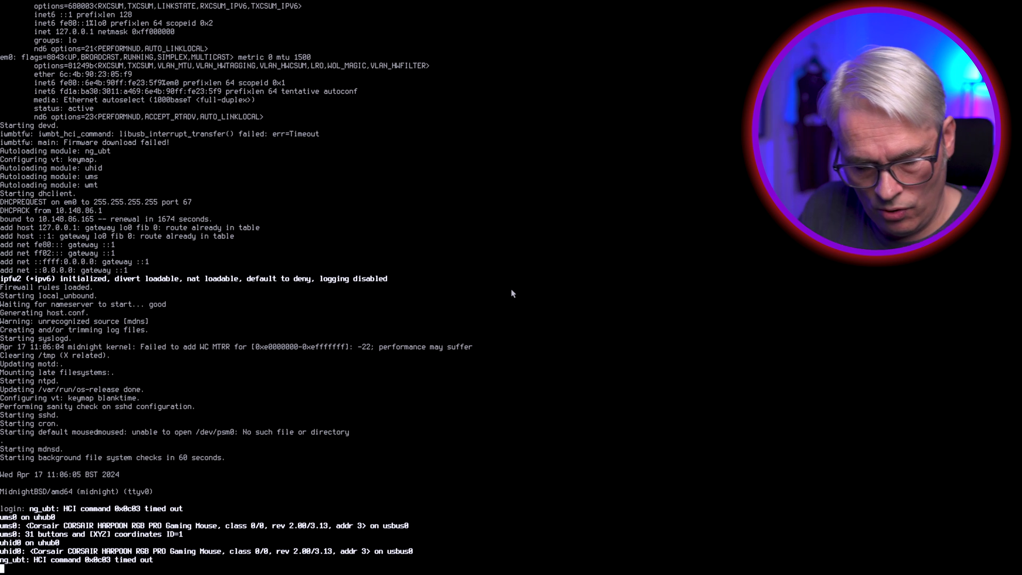
- Log in as the new user, find startx missing, log out, and log back in as root
text(gary)
key(Return)
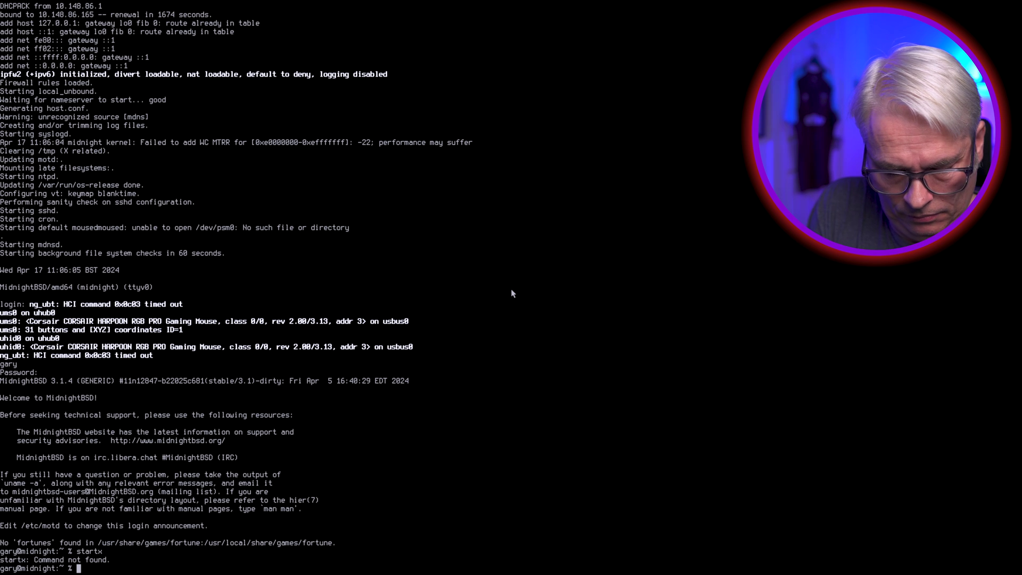
key(ctrl+d)
text(root)
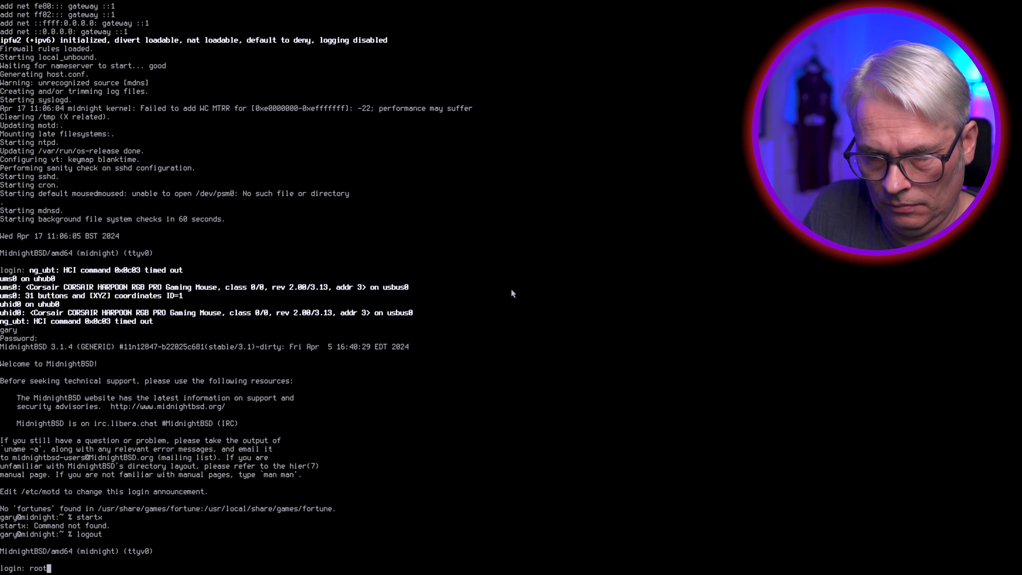
key(Return)
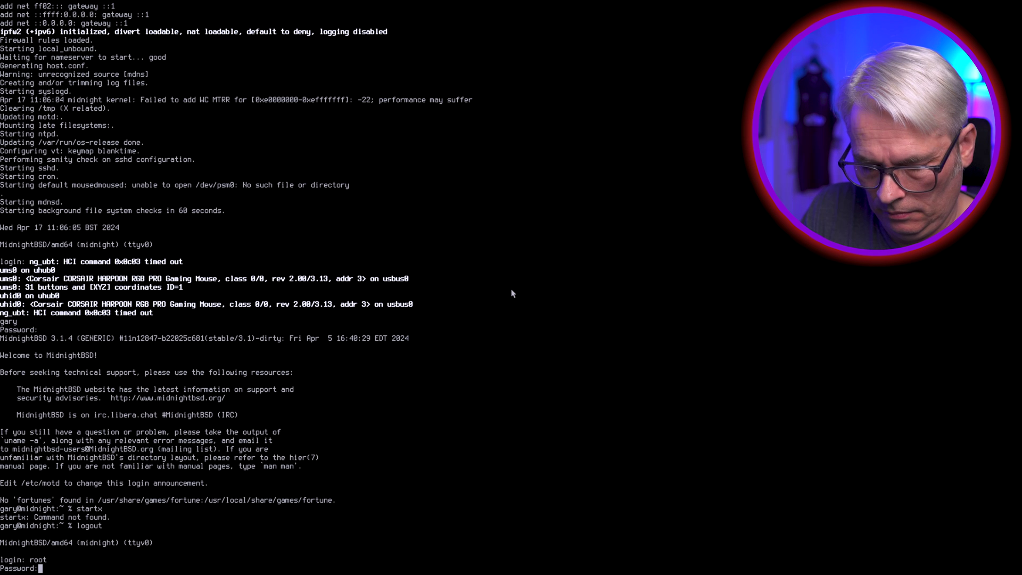
key(Return)
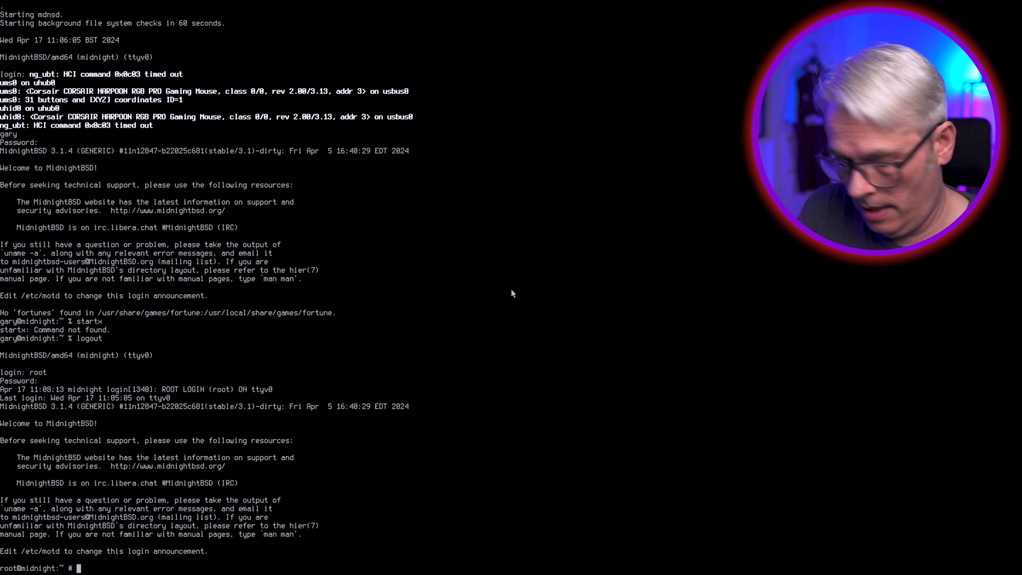
- Install xorg, then xfce via mport after xfce4 proves an invalid package name
text(mport insta)
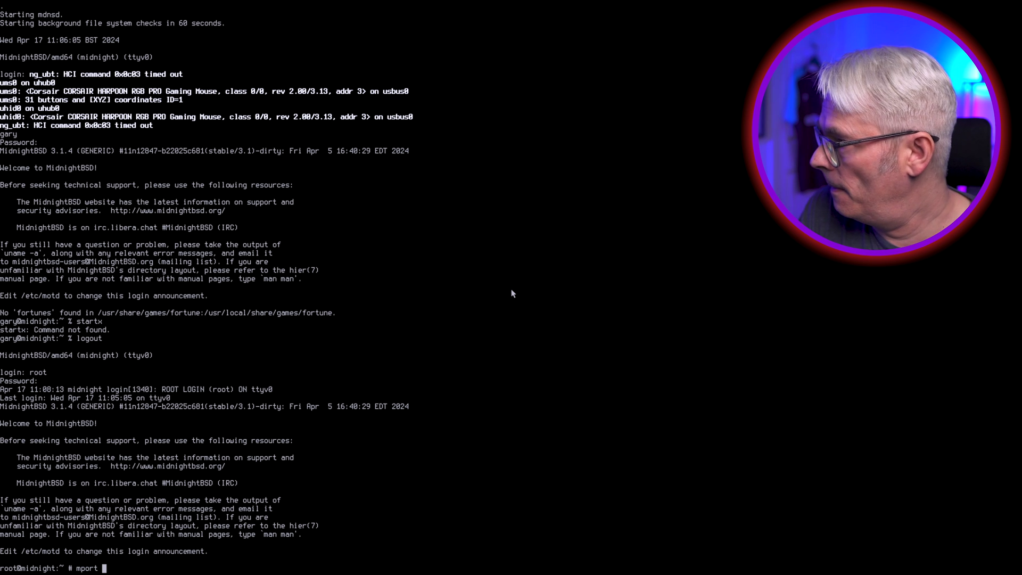
text(ll )
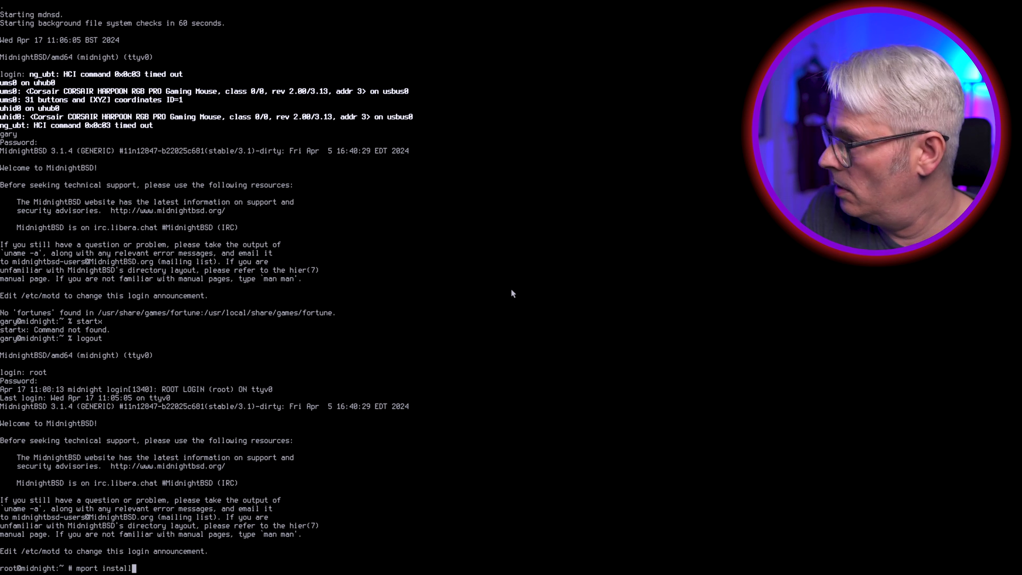
text(xorg)
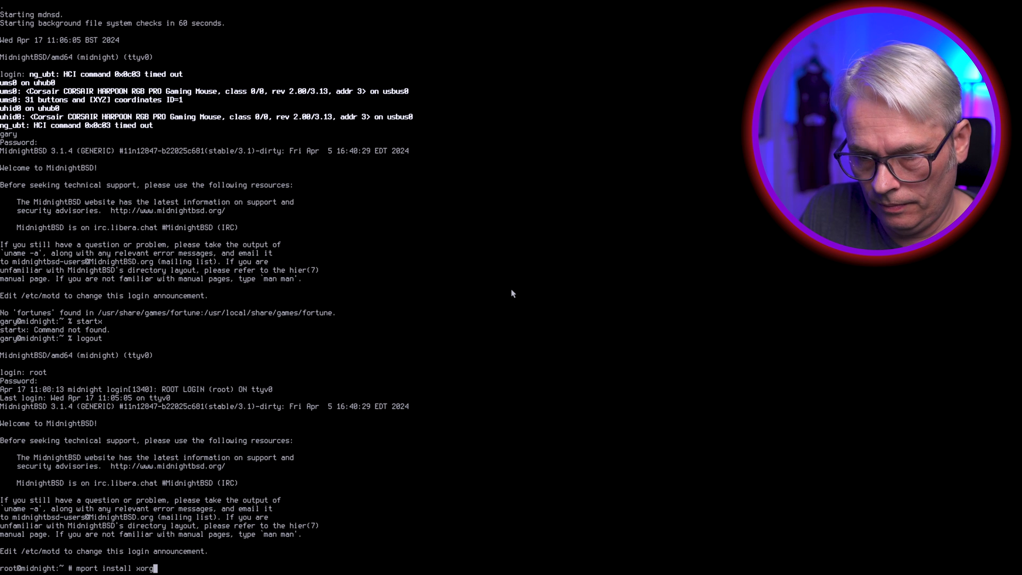
key(Return)
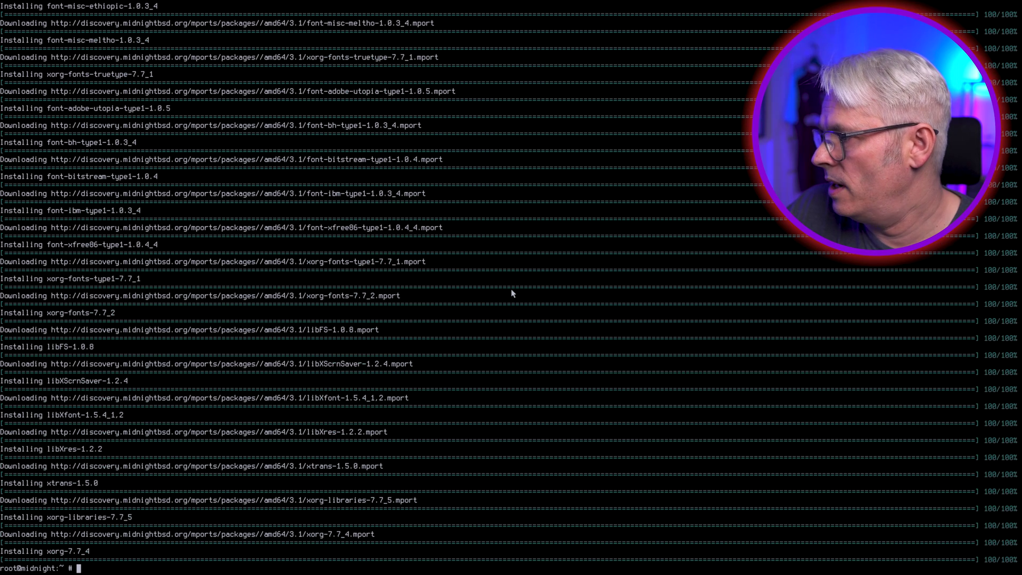
text(mport install)
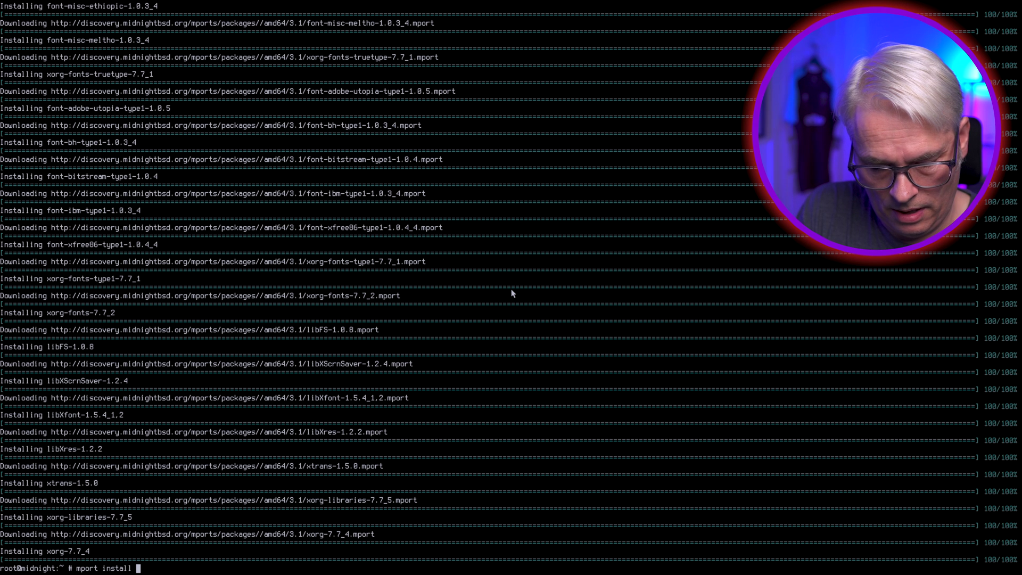
text(xfce4)
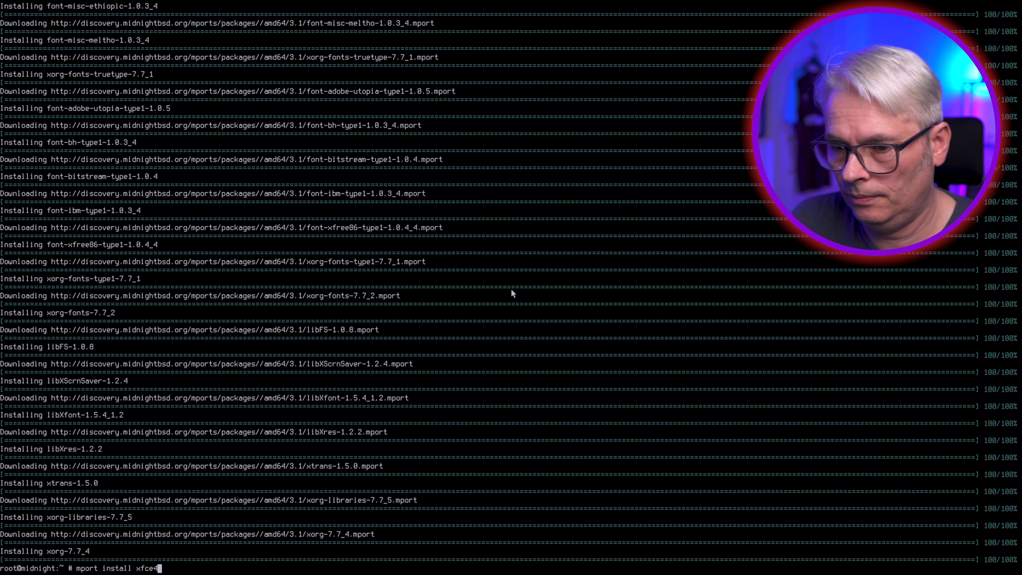
key(Return)
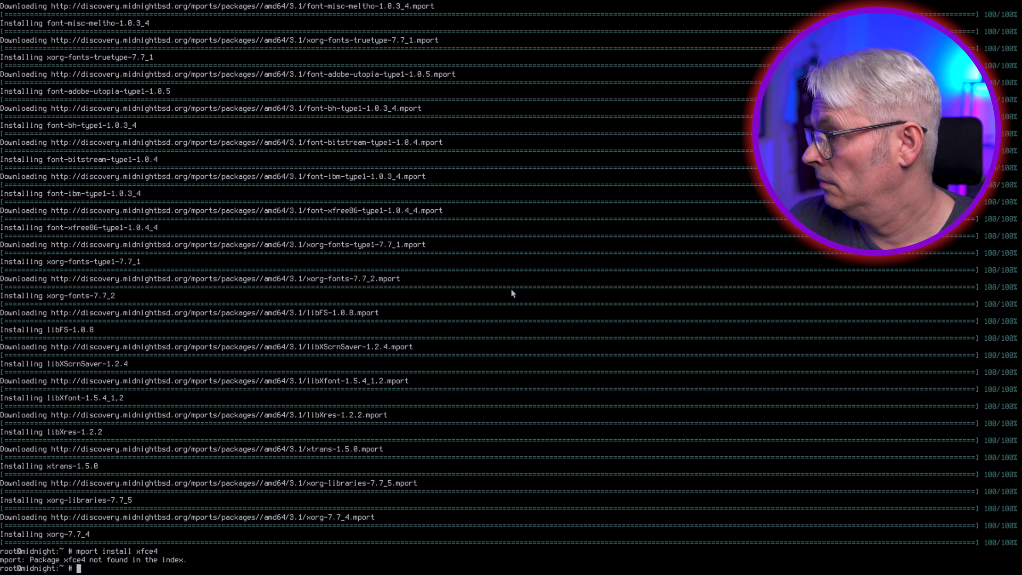
key(Up)
key(BackSpace)
key(Return)
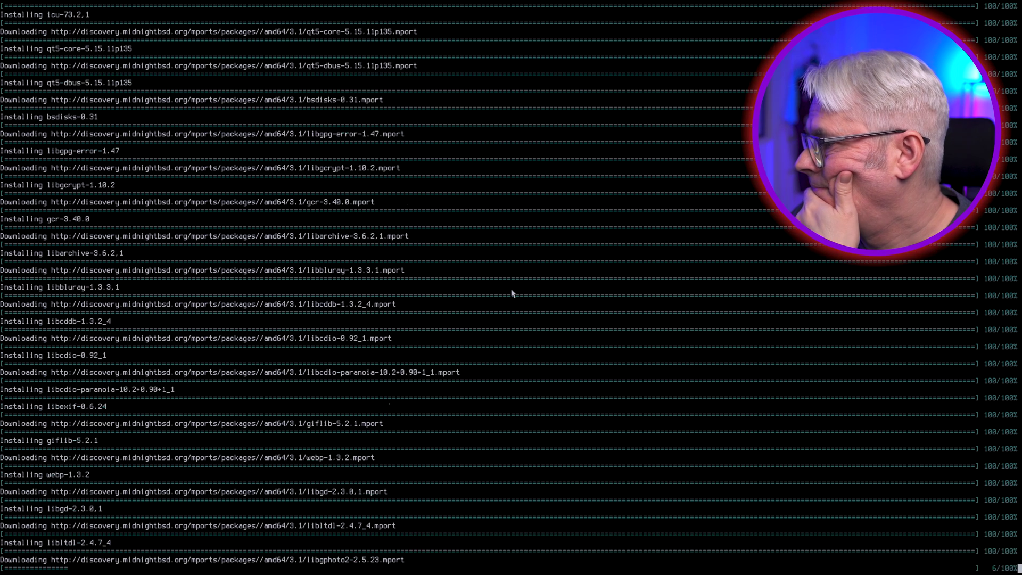
- Install the mlogind package with mport install mlogind
key(Up)
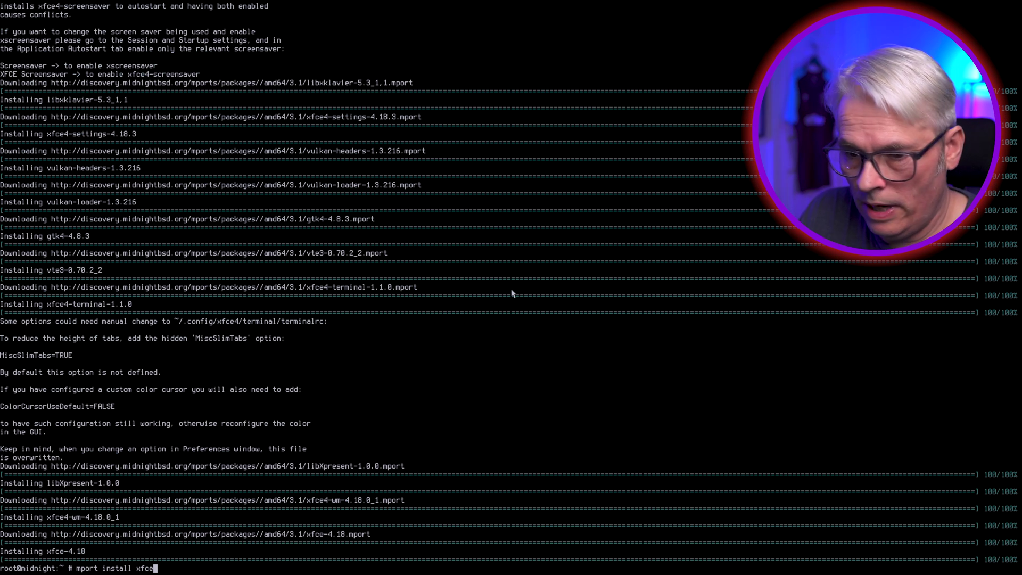
key(BackSpace)
key(BackSpace)
key(BackSpace)
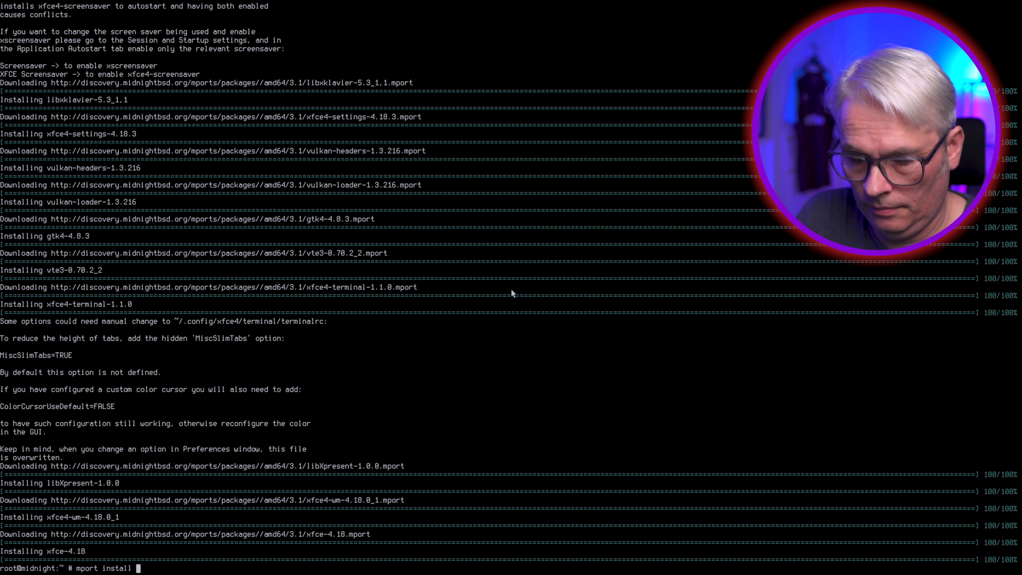
text(mlogind)
key(Return)
text(ee /etc/)
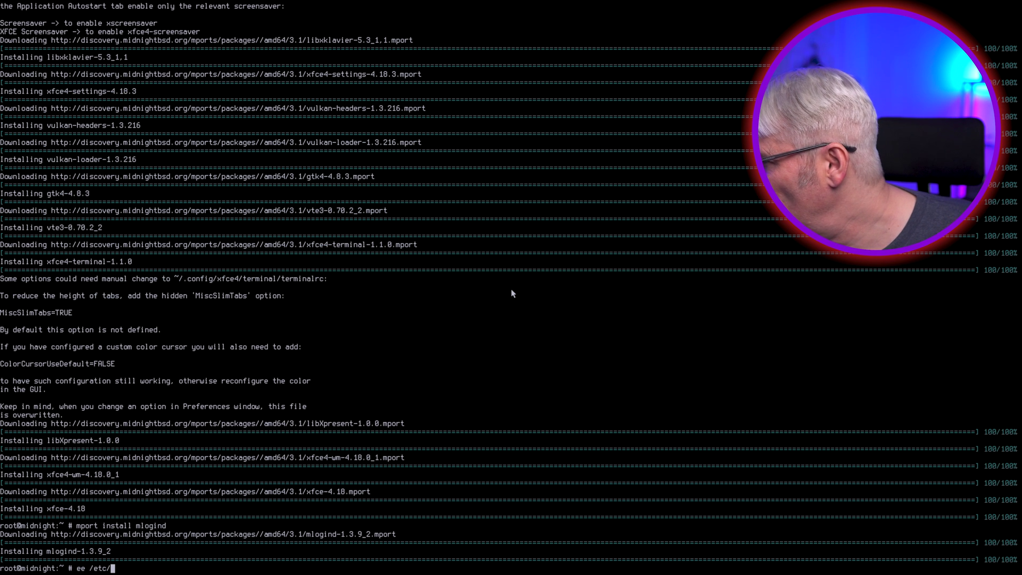
text(ttys)
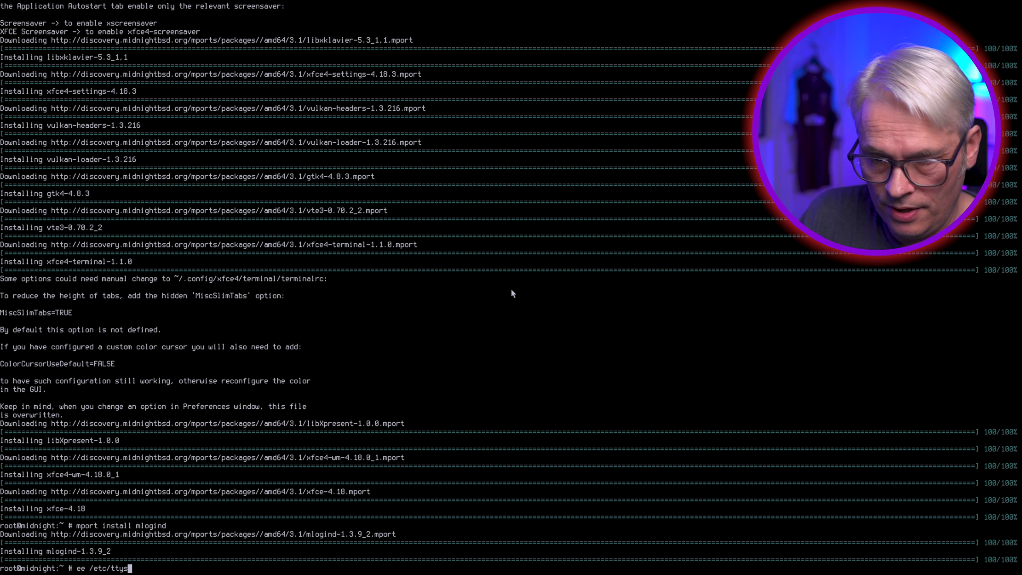
key(Return)
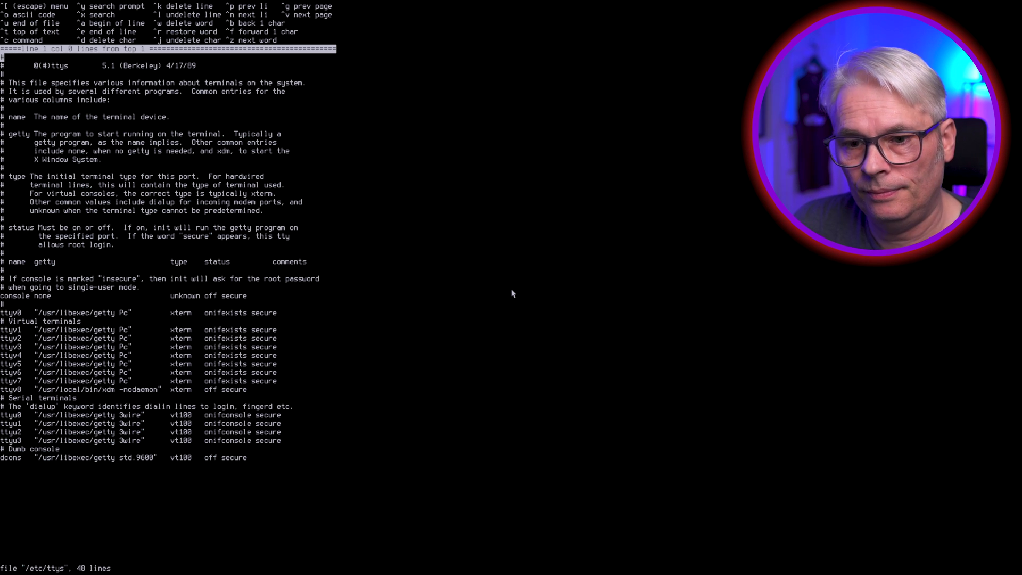
text(tty)
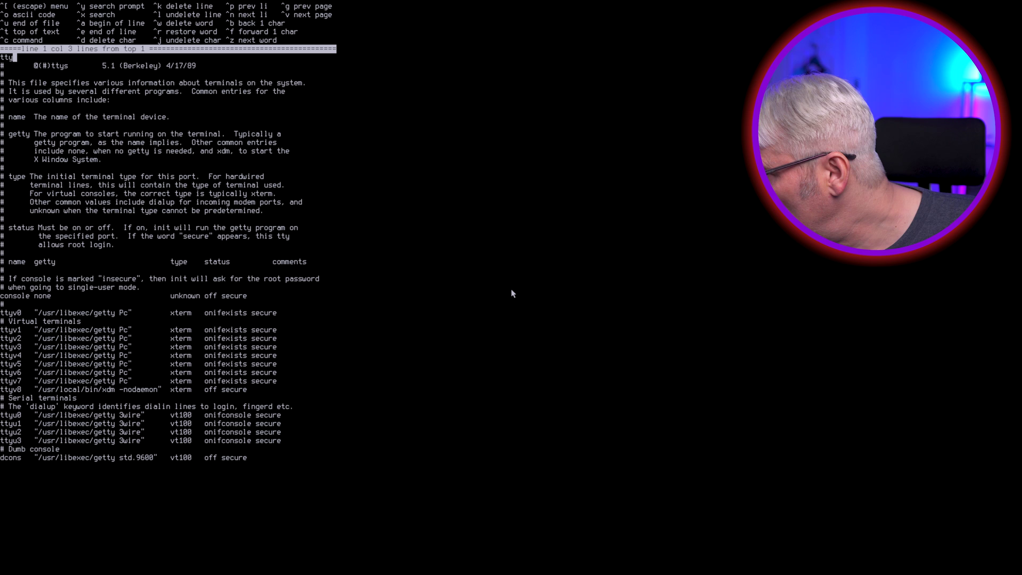
text(v)
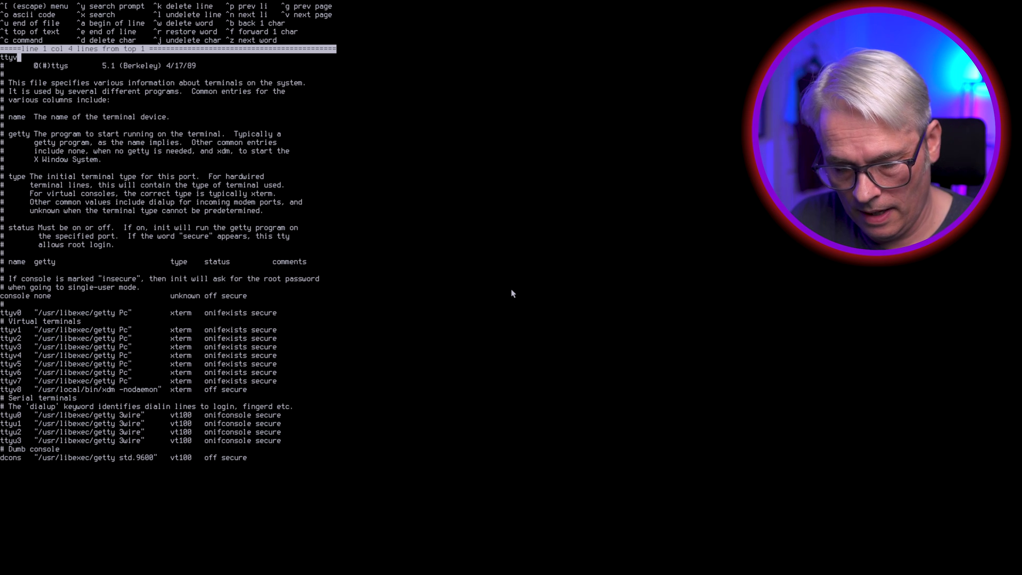
text(8)
key(Return)
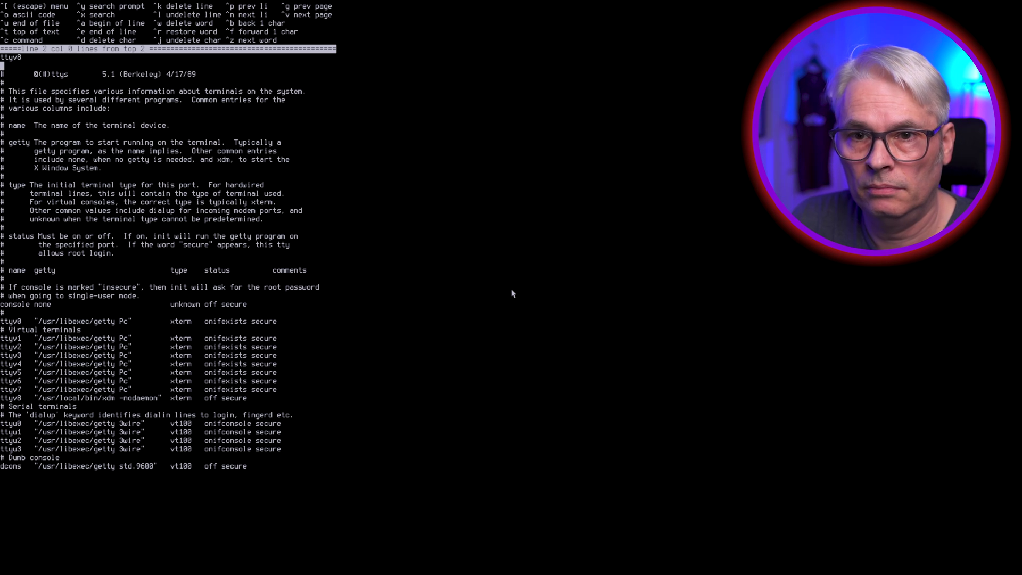
key(Up)
key(ctrl+k)
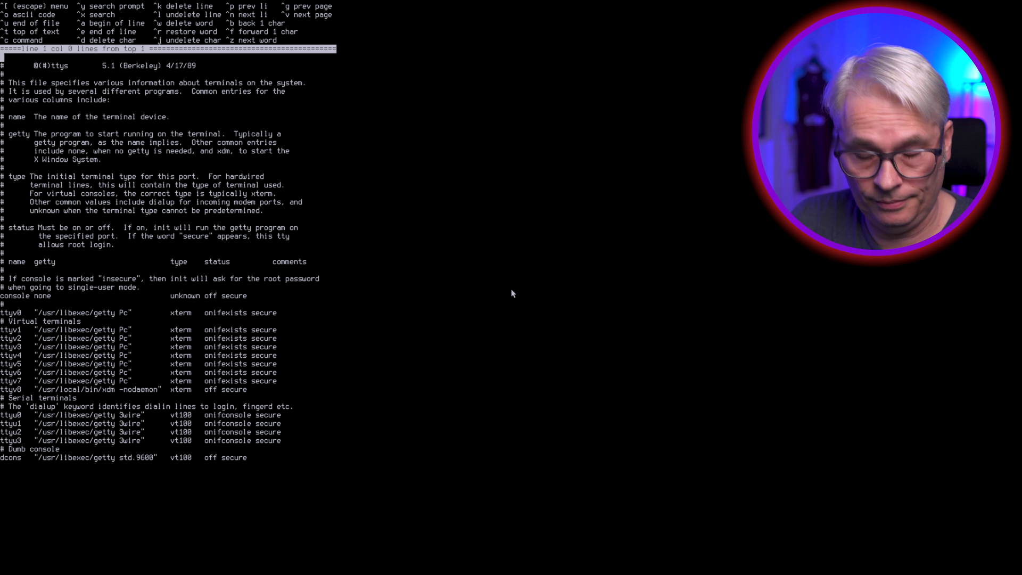
key(Down)
key(Down)
key(Down)
key(Down)
key(Down)
key(Down)
key(Down)
key(Down)
key(Down)
key(Down)
key(Down)
key(Down)
key(Down)
key(Down)
key(Down)
key(Down)
key(Down)
key(Down)
key(Down)
key(Down)
key(Right)
key(Right)
key(Right)
key(Right)
key(Right)
key(Right)
key(Right)
key(Right)
key(Right)
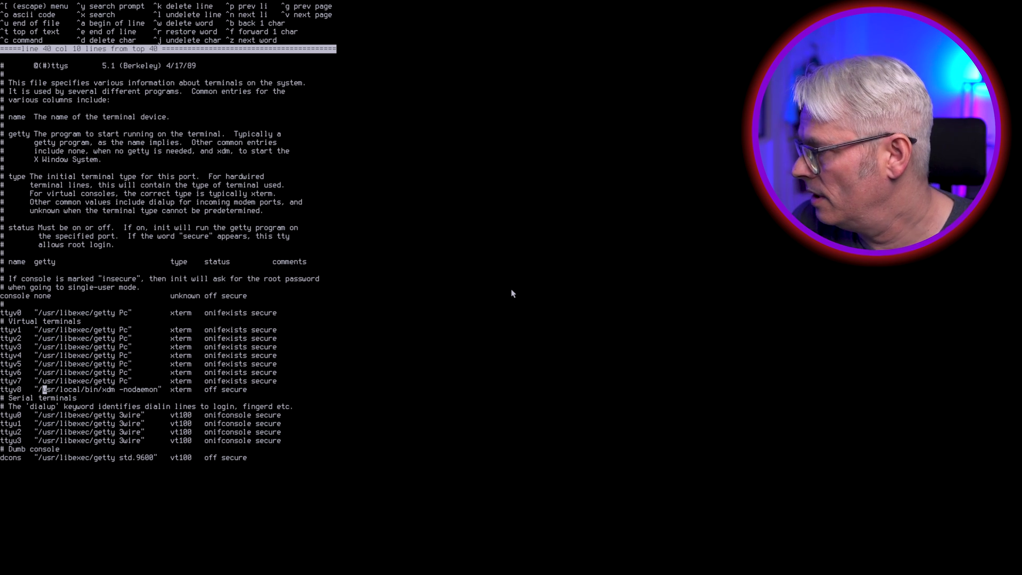
key(Right)
key(Right)
key(Right)
key(Right)
key(Right)
key(Right)
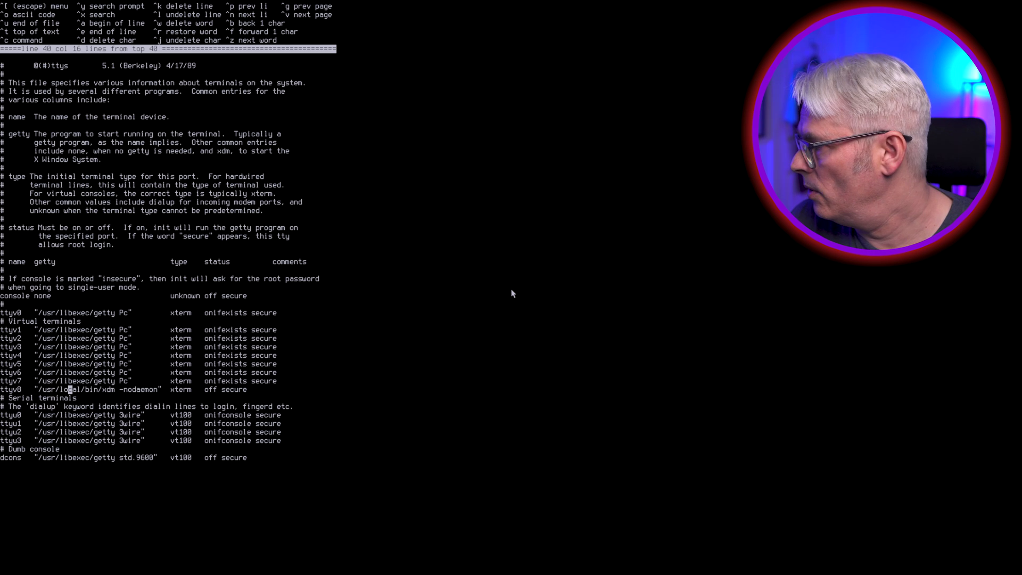
key(Right)
key(Right)
key(Right)
key(Right)
key(Right)
key(Right)
key(Right)
key(Right)
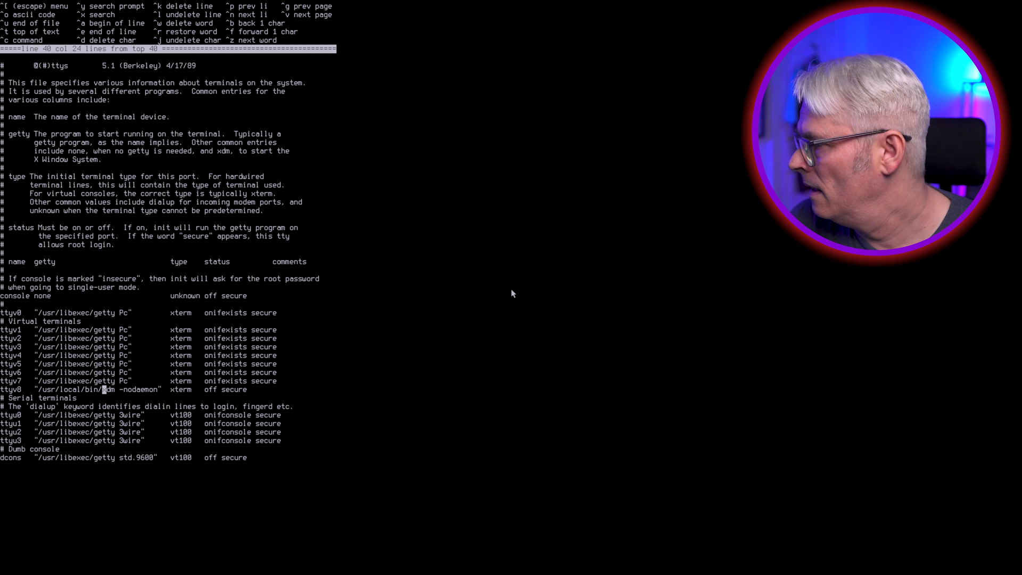
key(Right)
key(Right)
key(Right)
key(Right)
key(Right)
key(Right)
key(Right)
key(Right)
key(Right)
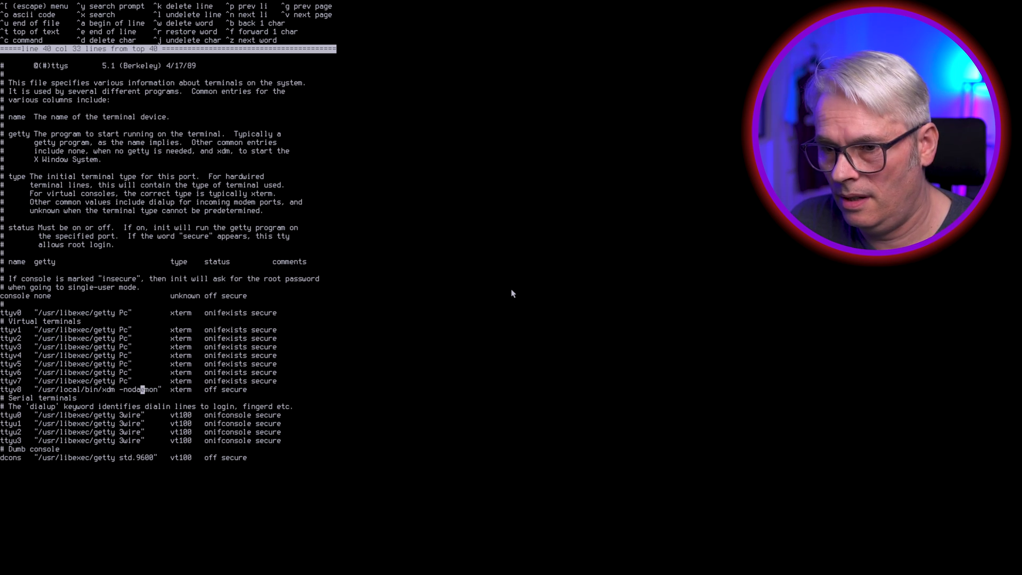
key(Right)
key(Right)
key(Right)
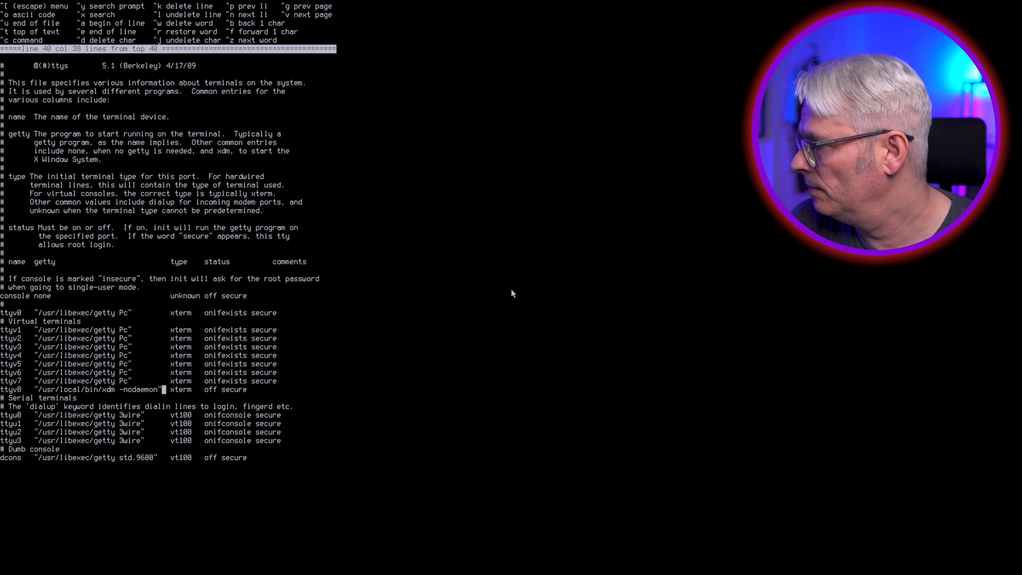
key(End)
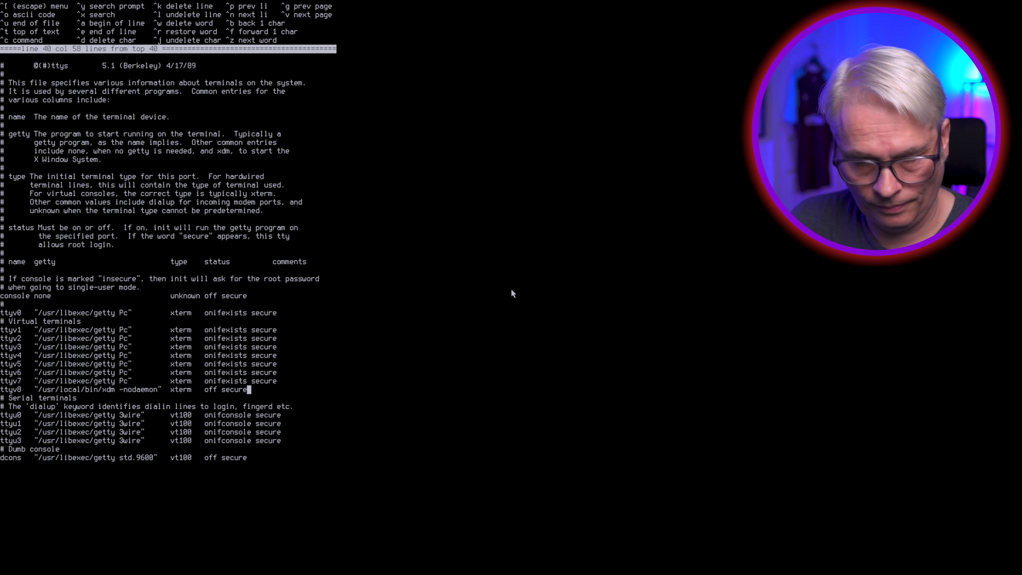
key(Escape)
key(a)
key(a)
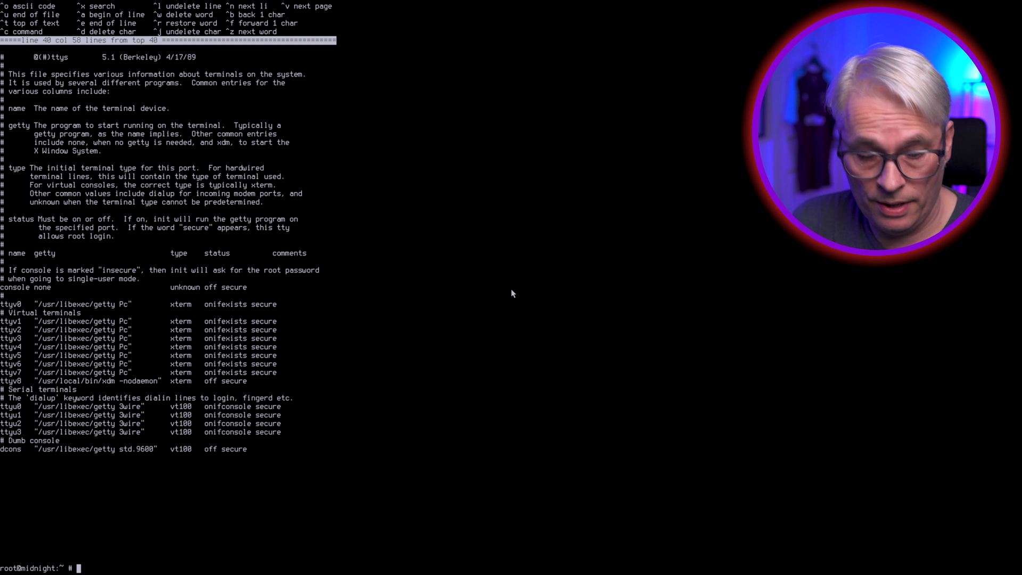
- Reboot the system and log out of the user session for a fresh console login
text(reboot)
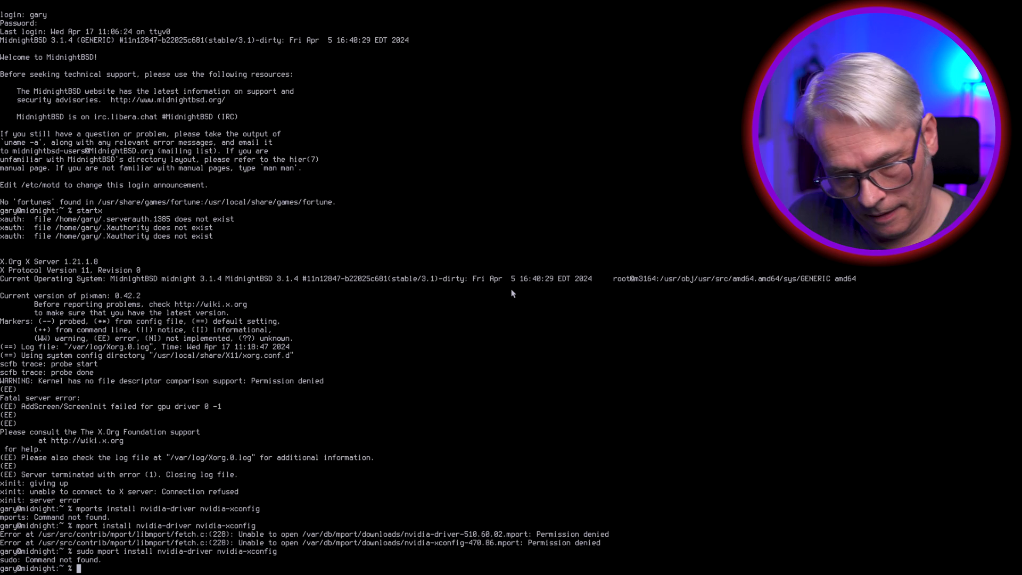
key(ctrl+d)
text(ro)
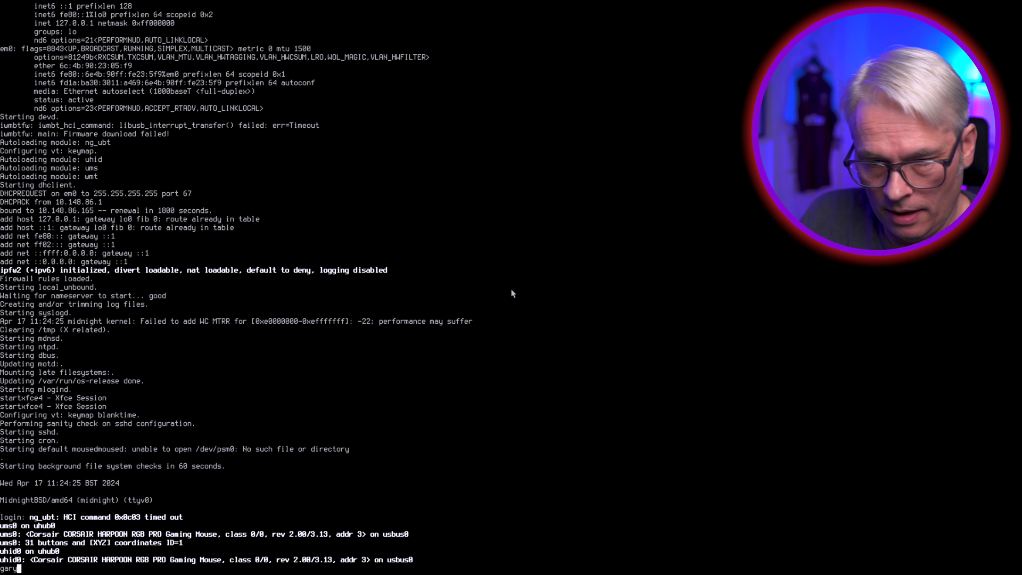
- Log in as the regular user and confirm startx still fails with no screens found
text(gary)
key(Return)
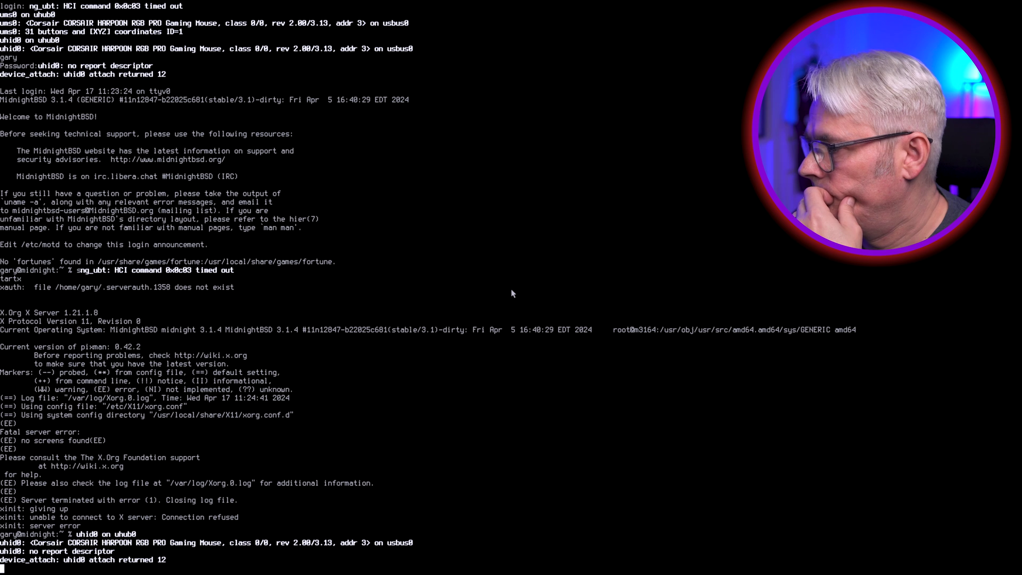
key(Return)
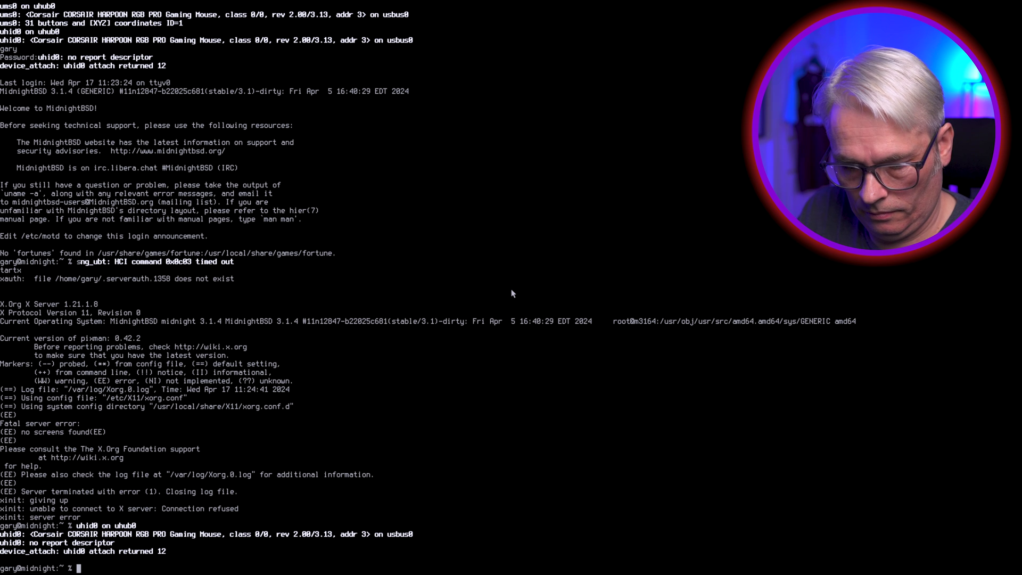
- List the home directory files and start opening .xinitrc with ee
text(ls)
key(Return)
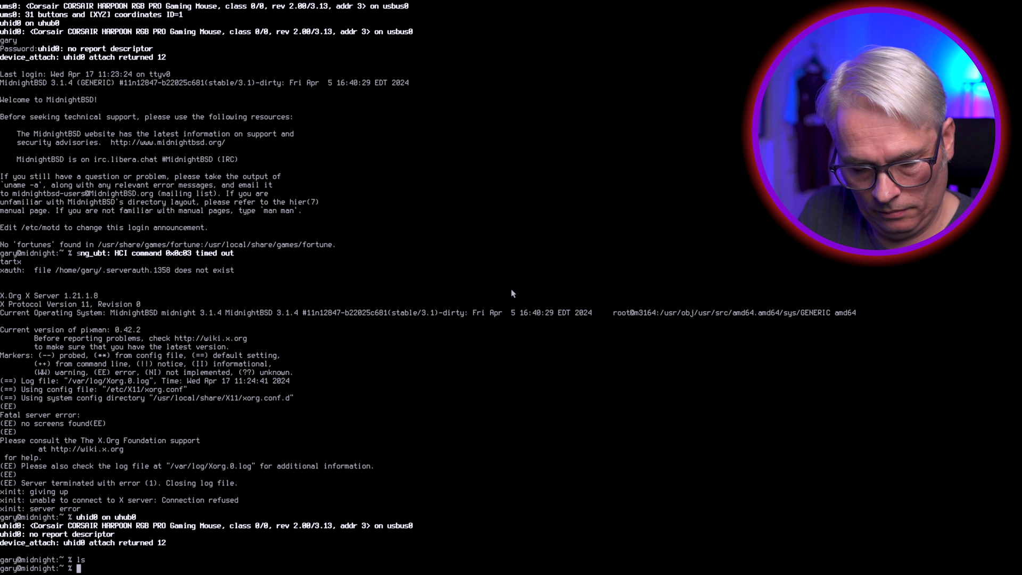
text(ee .)
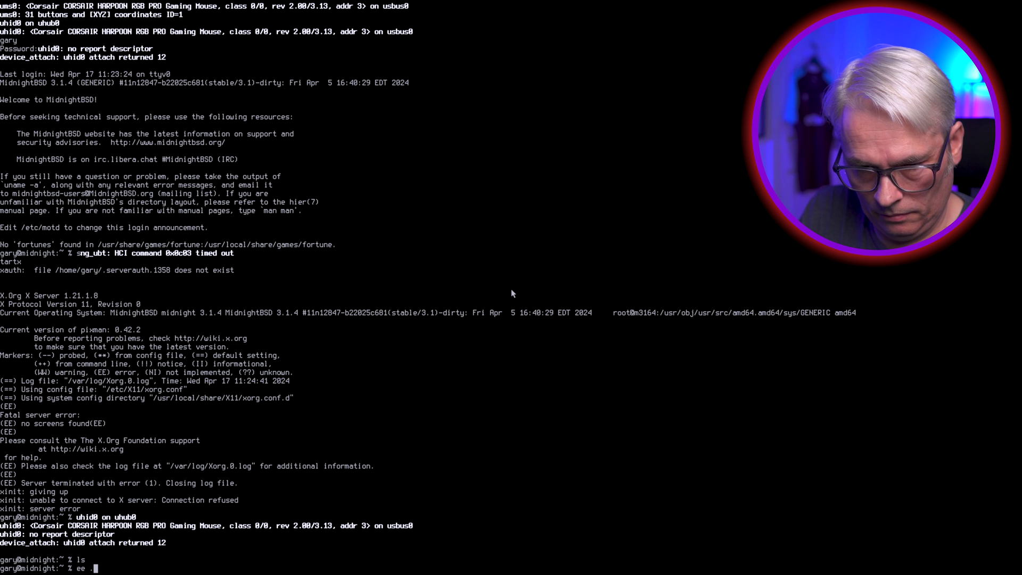
text(xin)
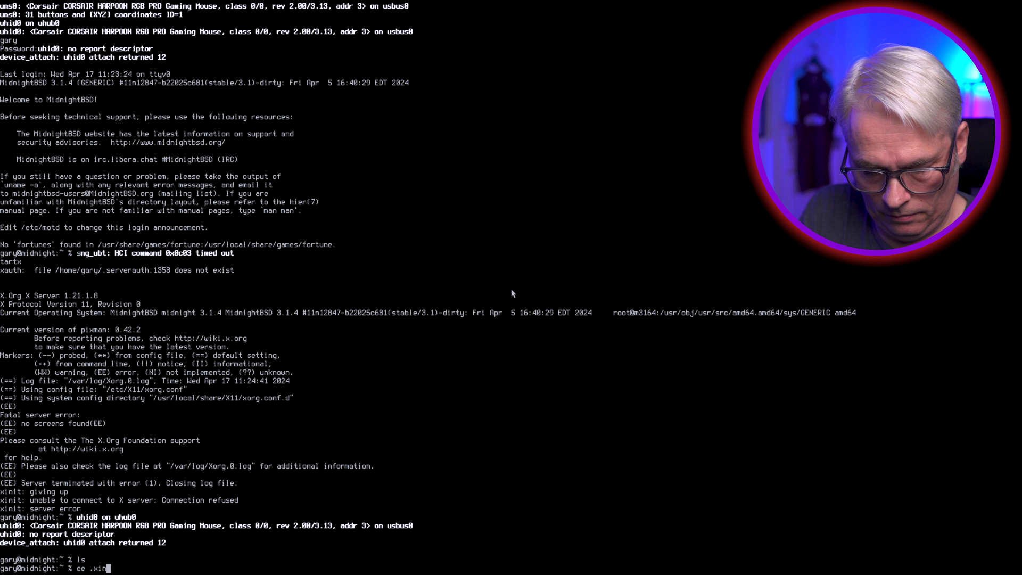
text(itrc)
- Open .xinitrc in the ee editor and type 'Xorg' while checking the X configuration
key(Return)
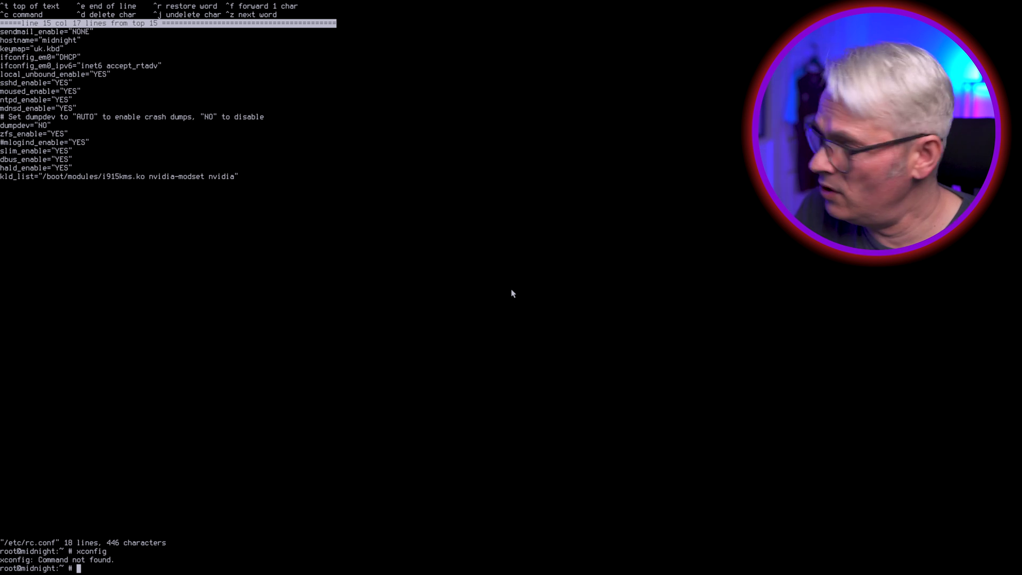
text(Xorg)
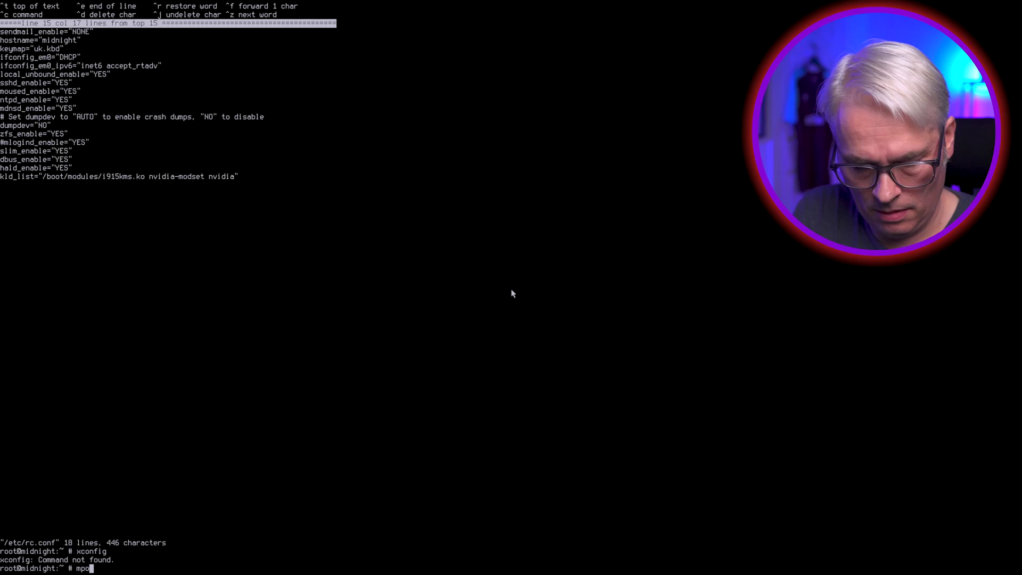